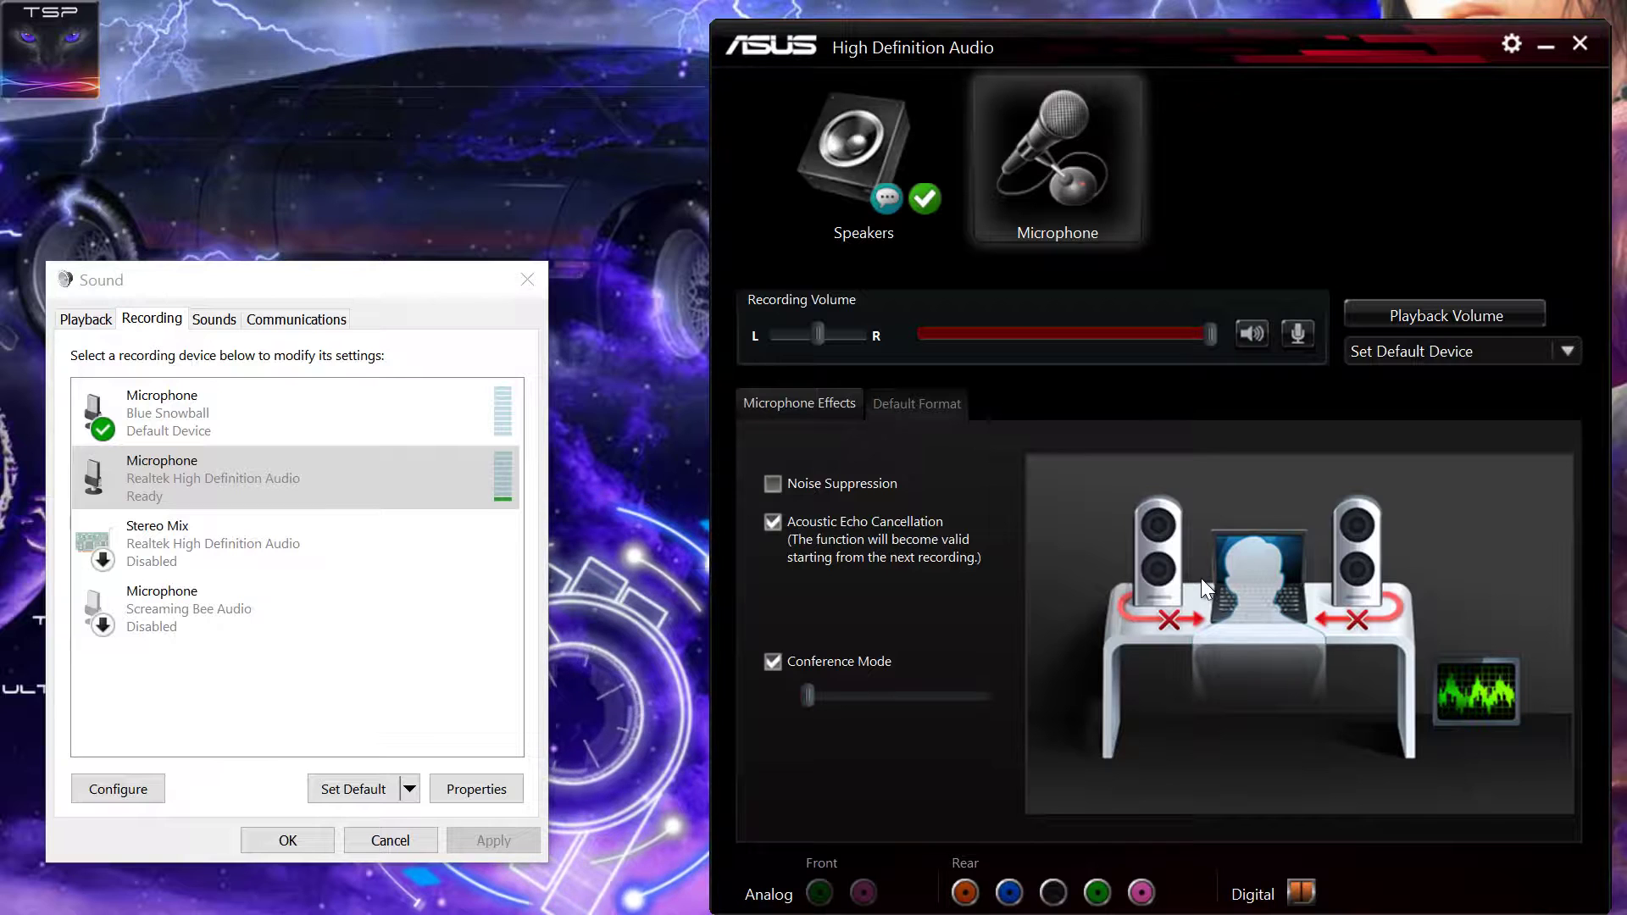
Step: Untick Conference Mode so Acoustic Echo Cancellation is the only active microphone effect
{"action": "mouse_move", "coordinate": [815, 699]}
{"action": "left_mouse_down"}
{"action": "mouse_move", "coordinate": [861, 697]}
{"action": "mouse_move", "coordinate": [793, 699]}
{"action": "left_mouse_up"}
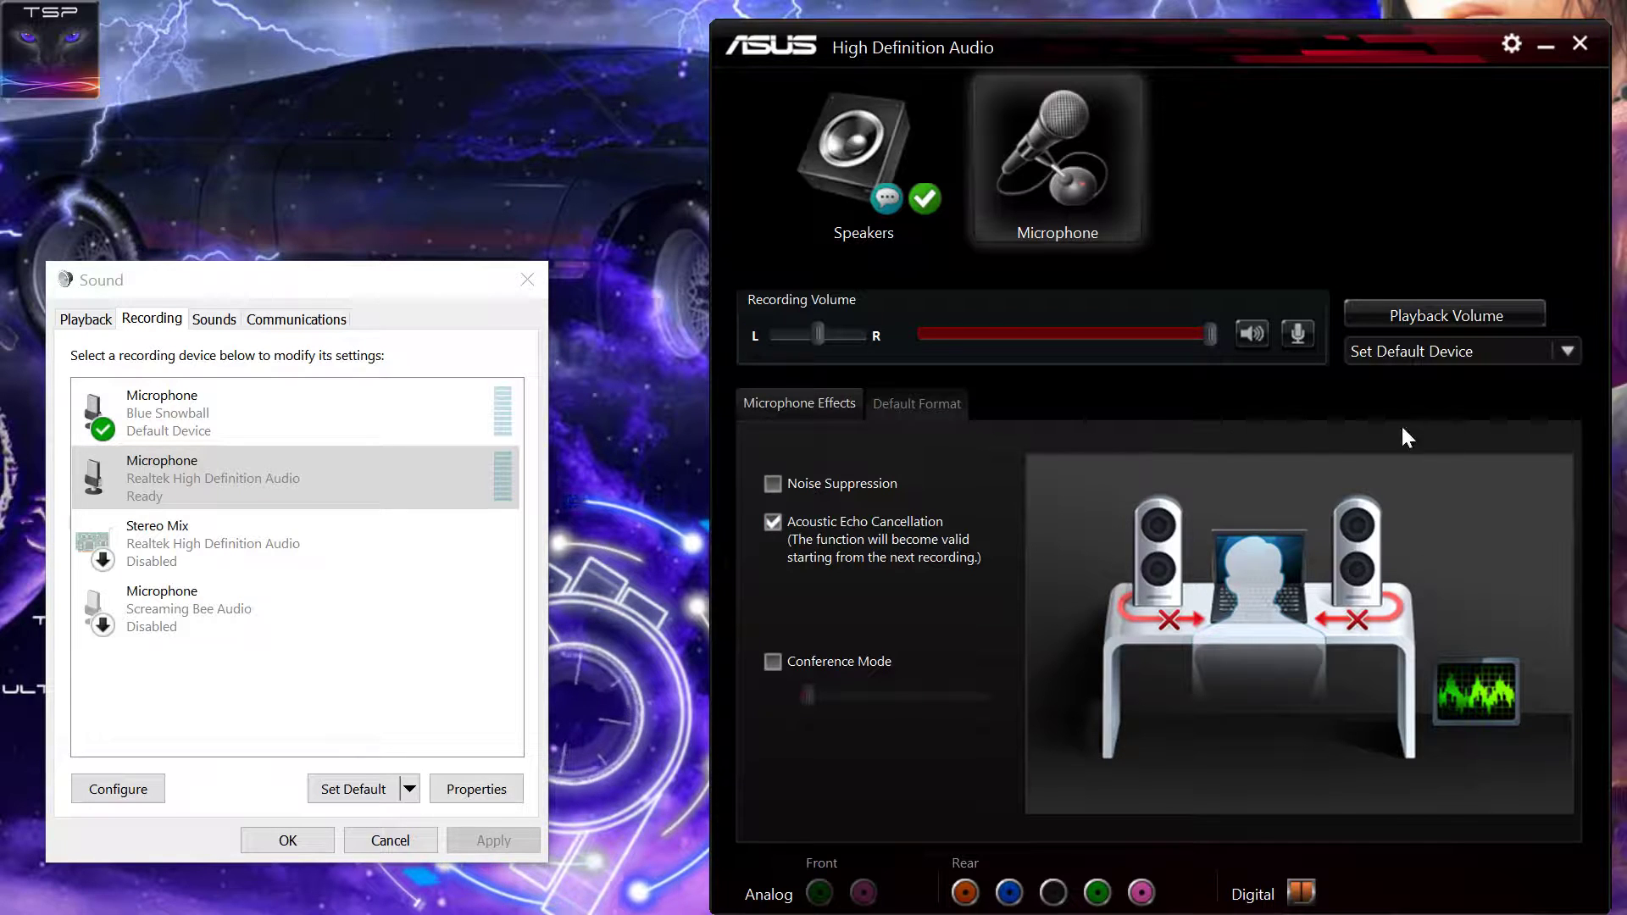
{"action": "left_click", "coordinate": [445, 449]}
{"action": "double_click", "coordinate": [367, 466]}
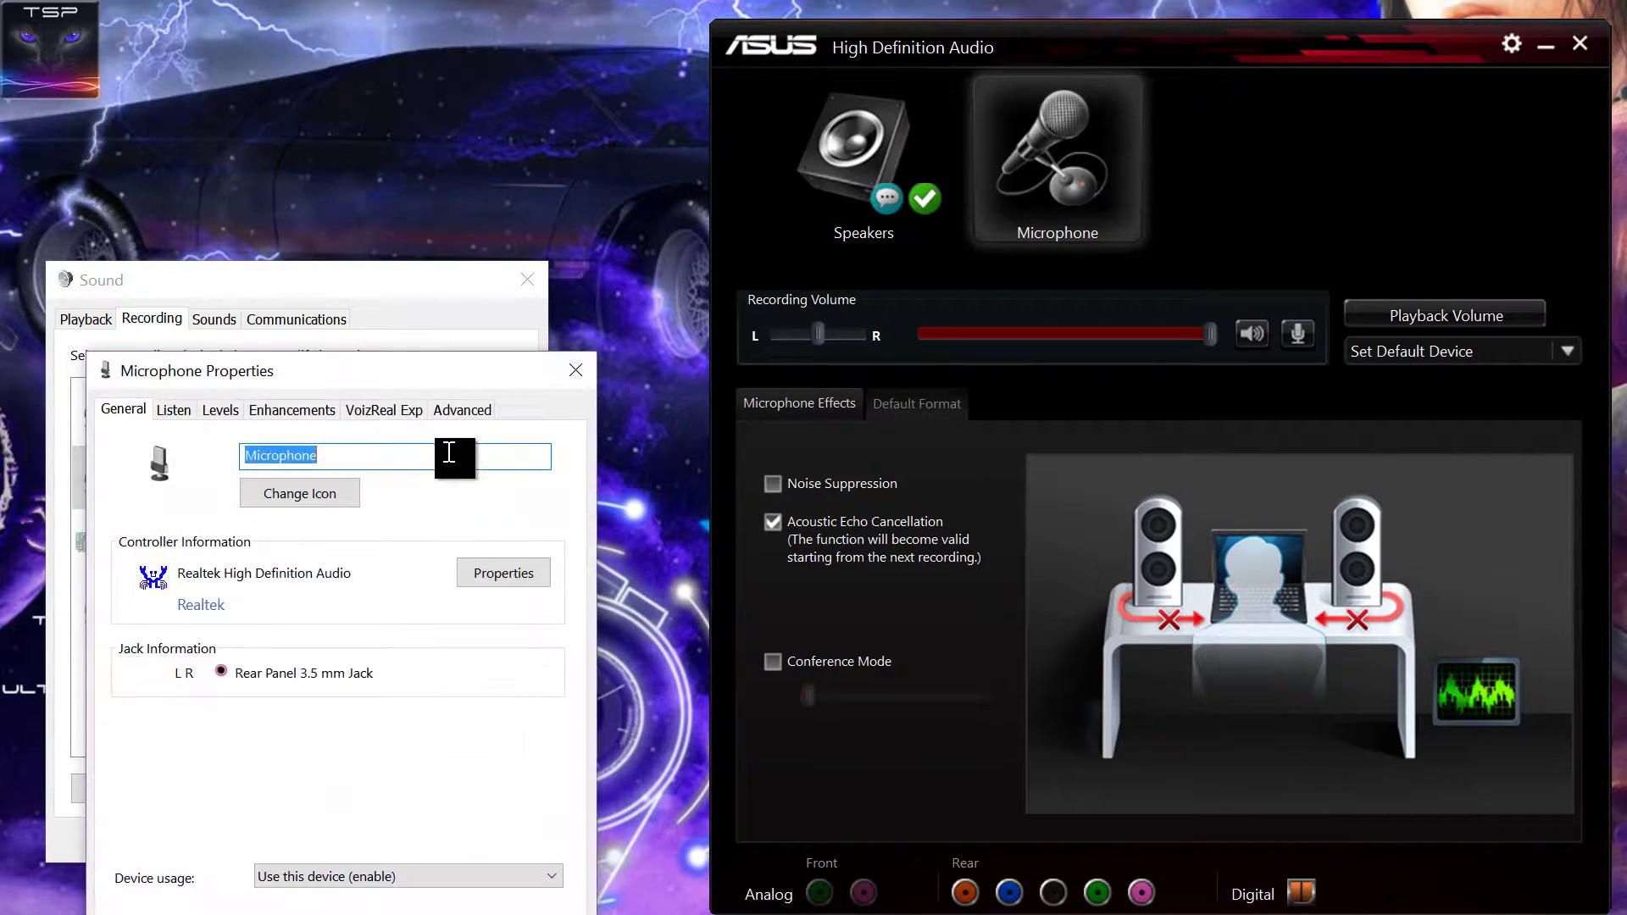
{"action": "left_click", "coordinate": [167, 411]}
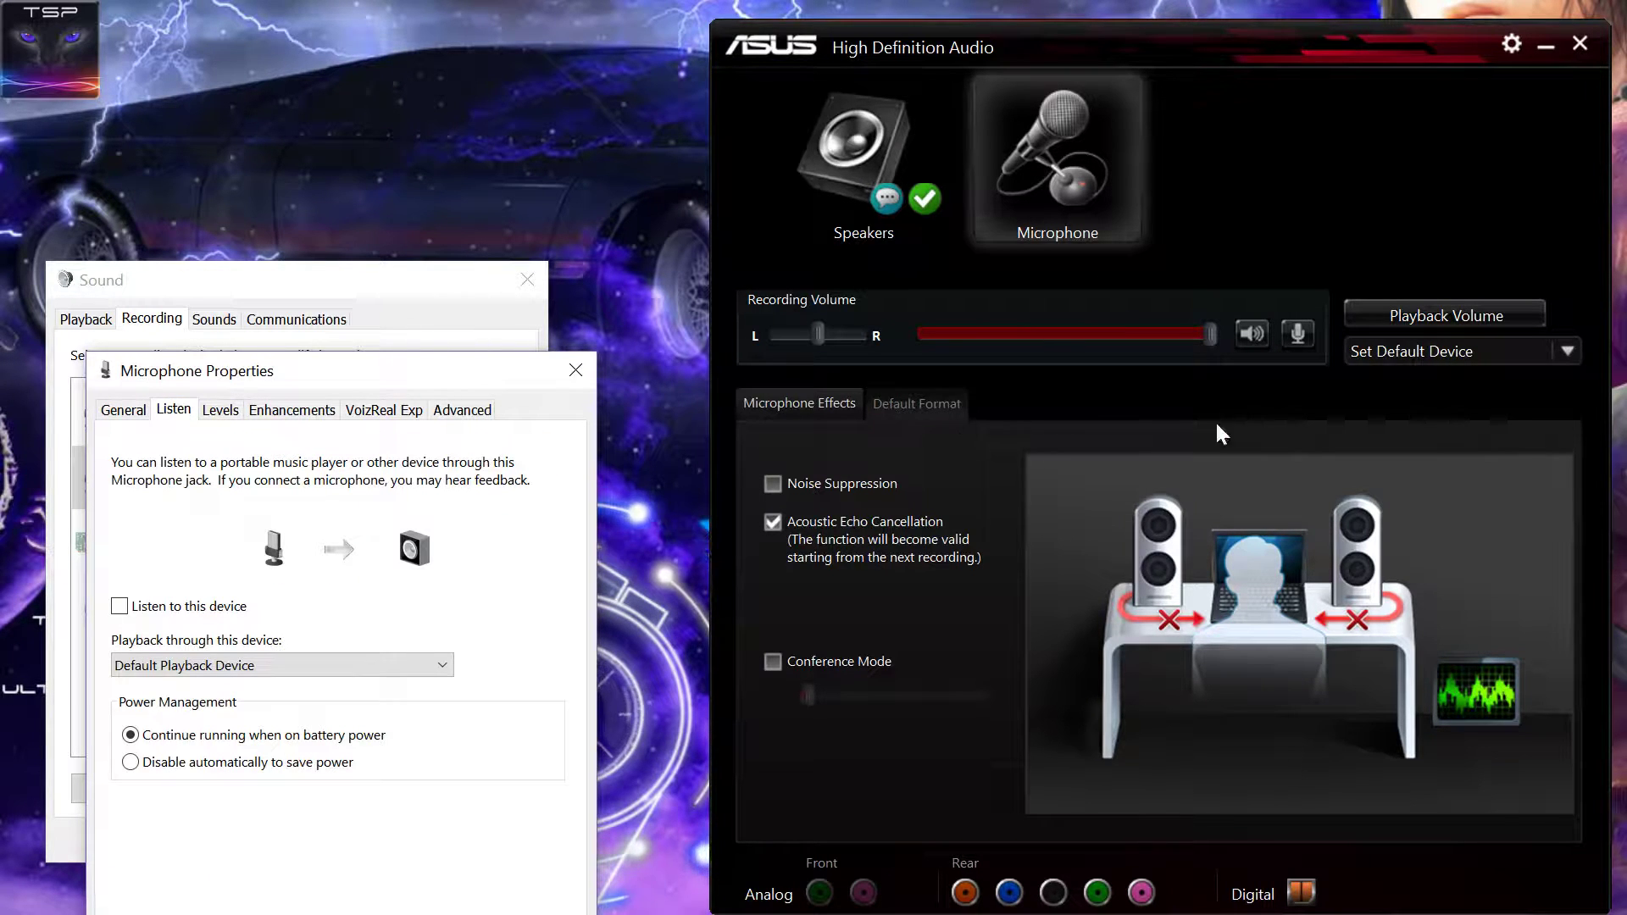
{"action": "left_click", "coordinate": [222, 412]}
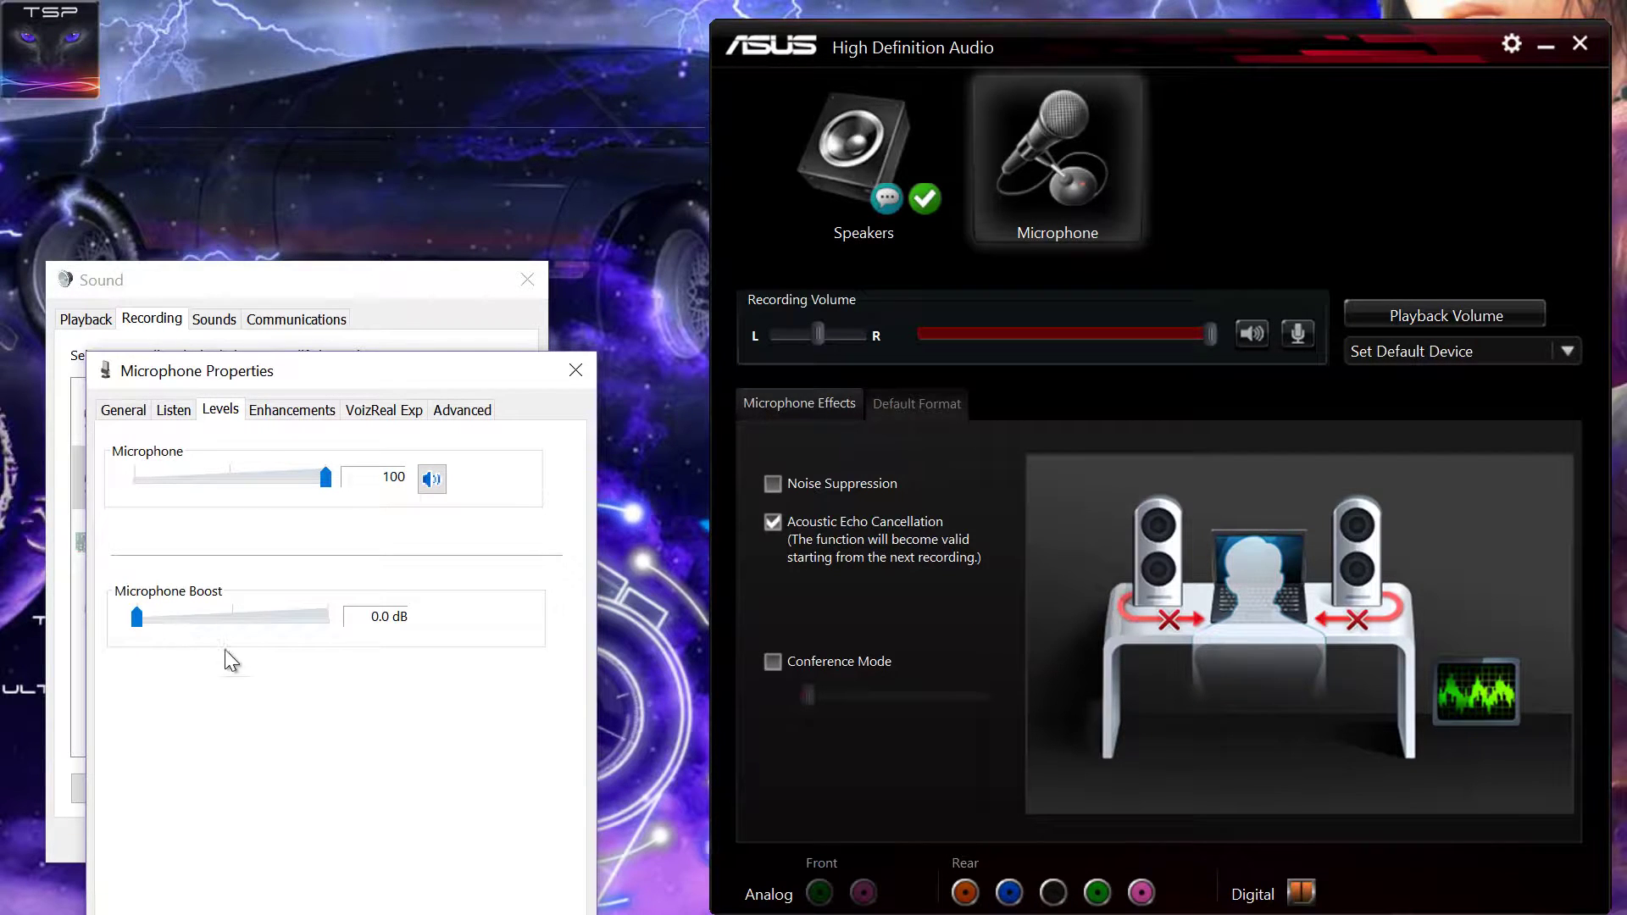
{"action": "left_click", "coordinate": [176, 618]}
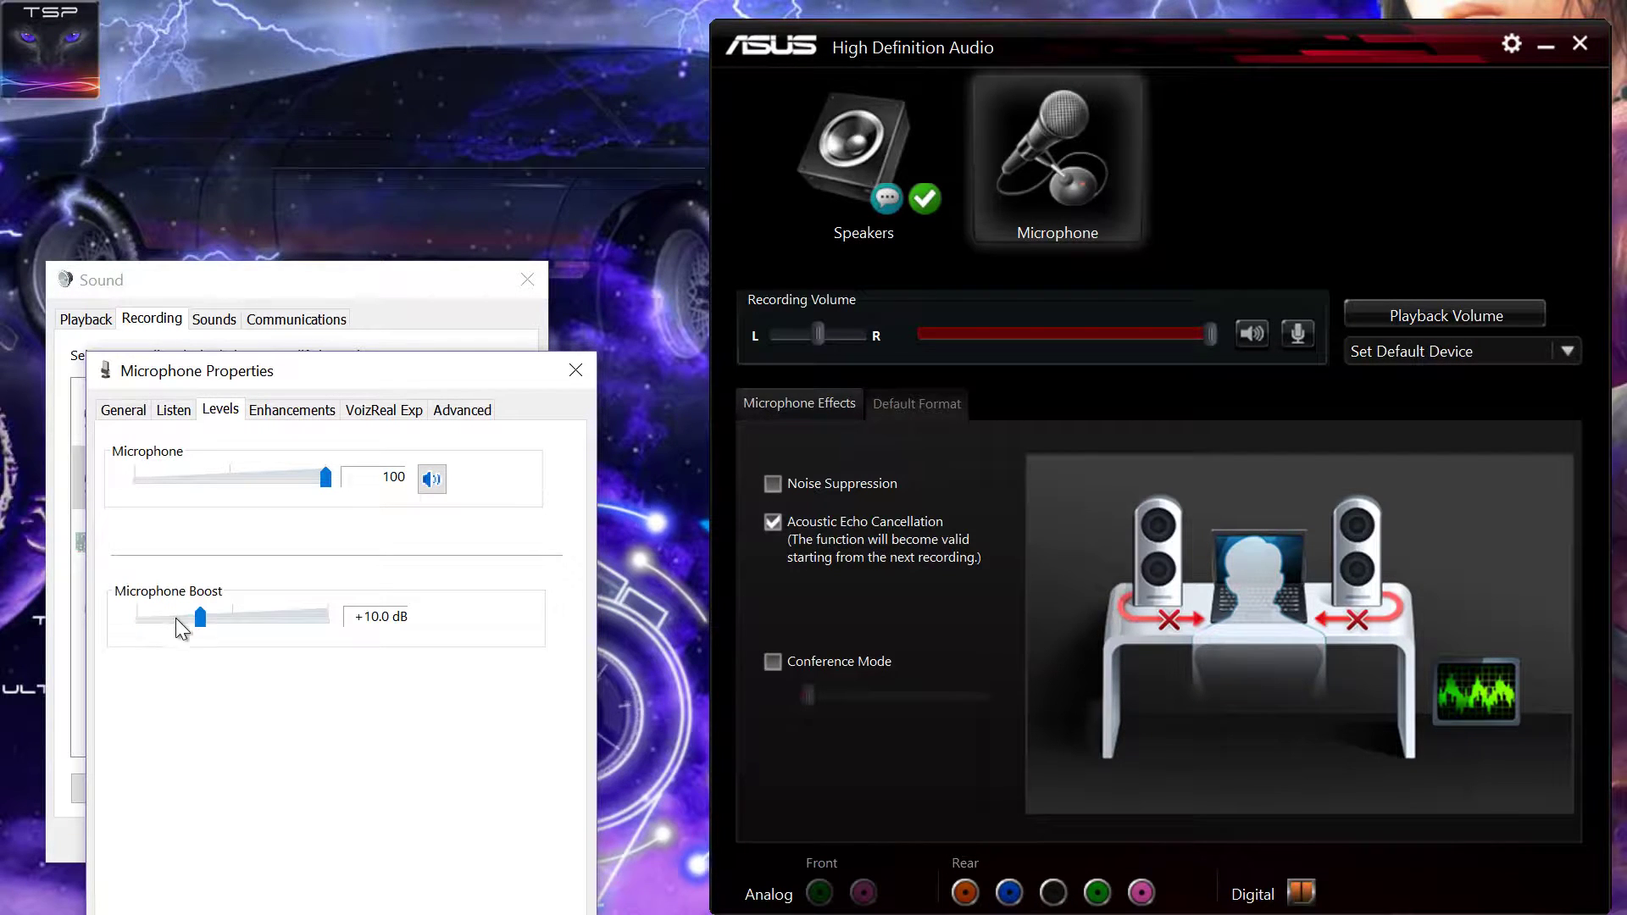
{"action": "left_click", "coordinate": [229, 624]}
{"action": "left_click", "coordinate": [313, 627]}
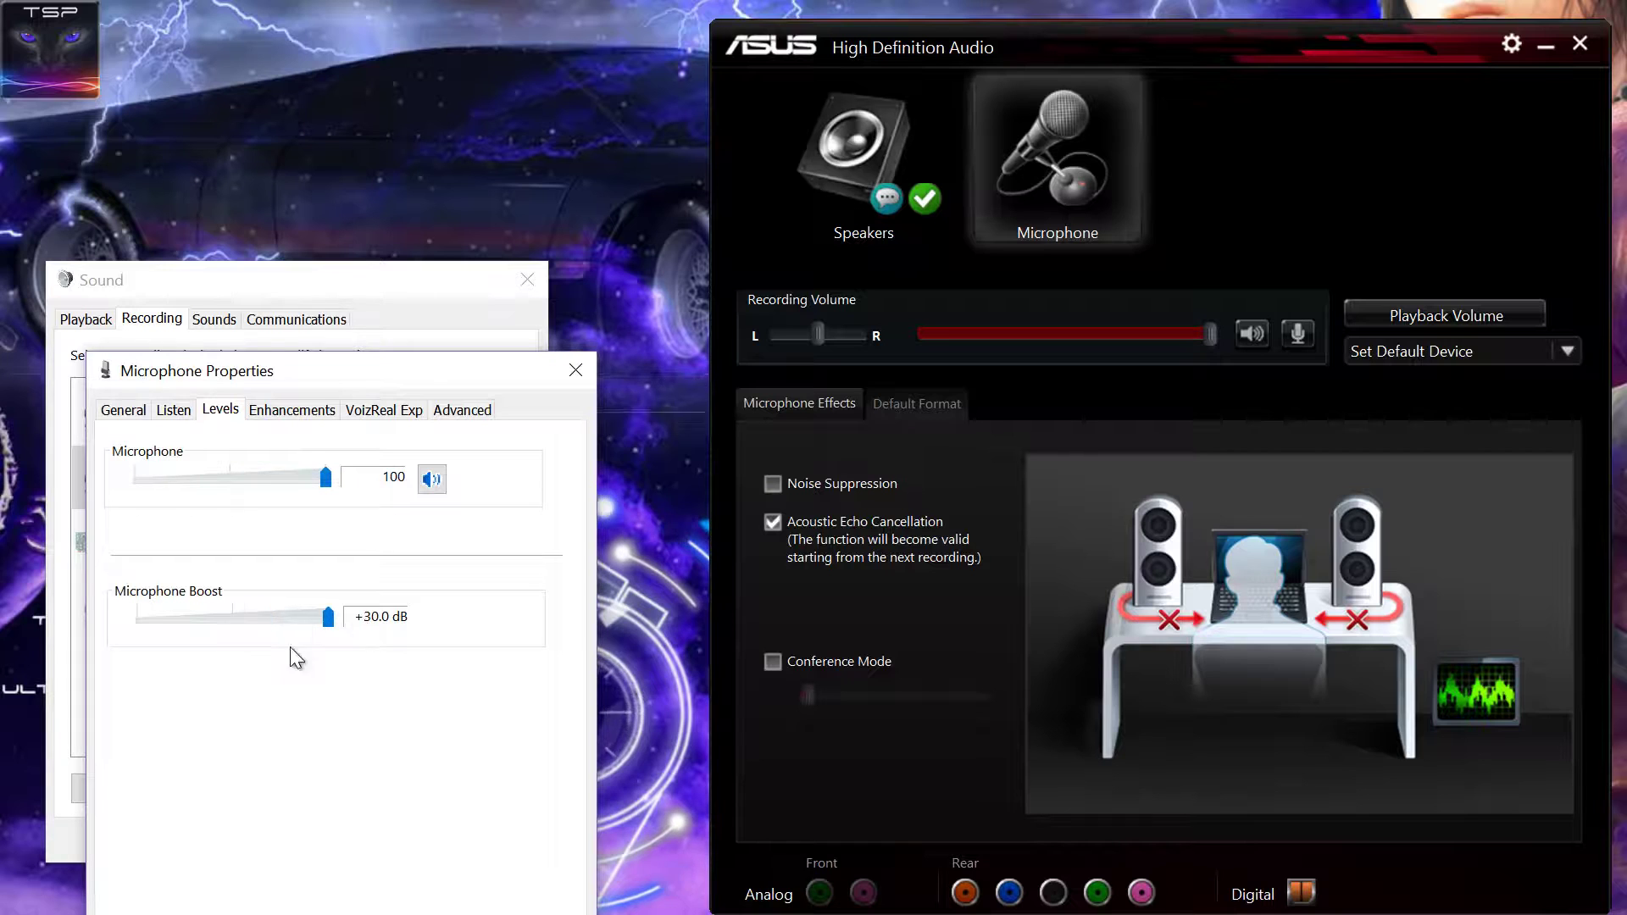
{"action": "left_click", "coordinate": [140, 622]}
{"action": "left_click", "coordinate": [141, 622]}
{"action": "left_click", "coordinate": [141, 622]}
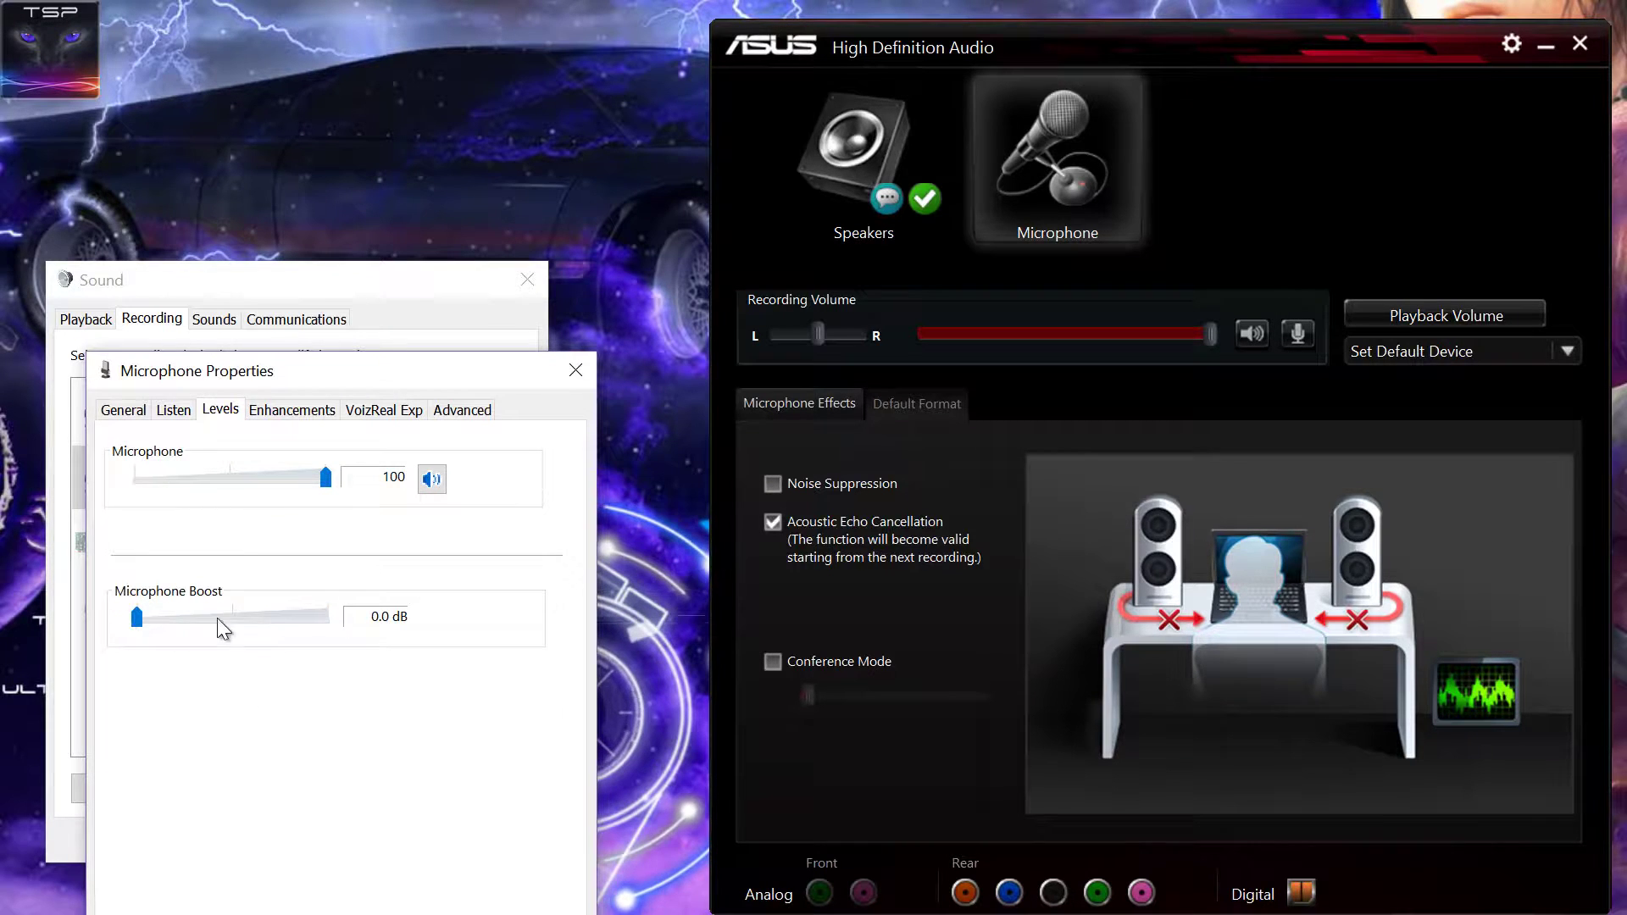
{"action": "left_click", "coordinate": [273, 413]}
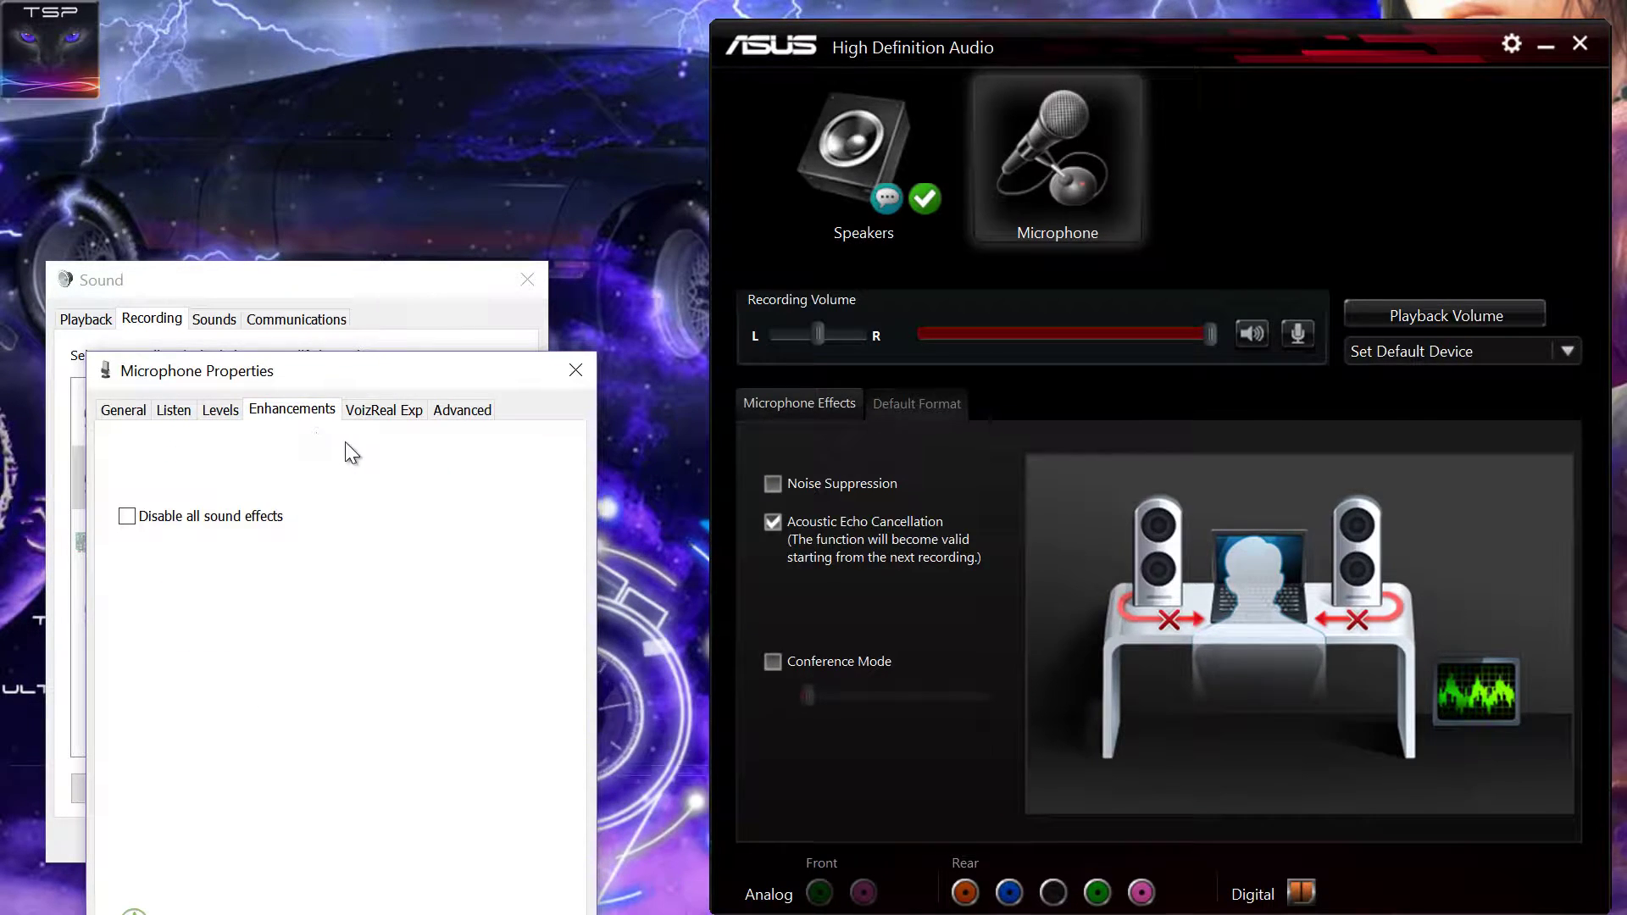
{"action": "left_click", "coordinate": [384, 410]}
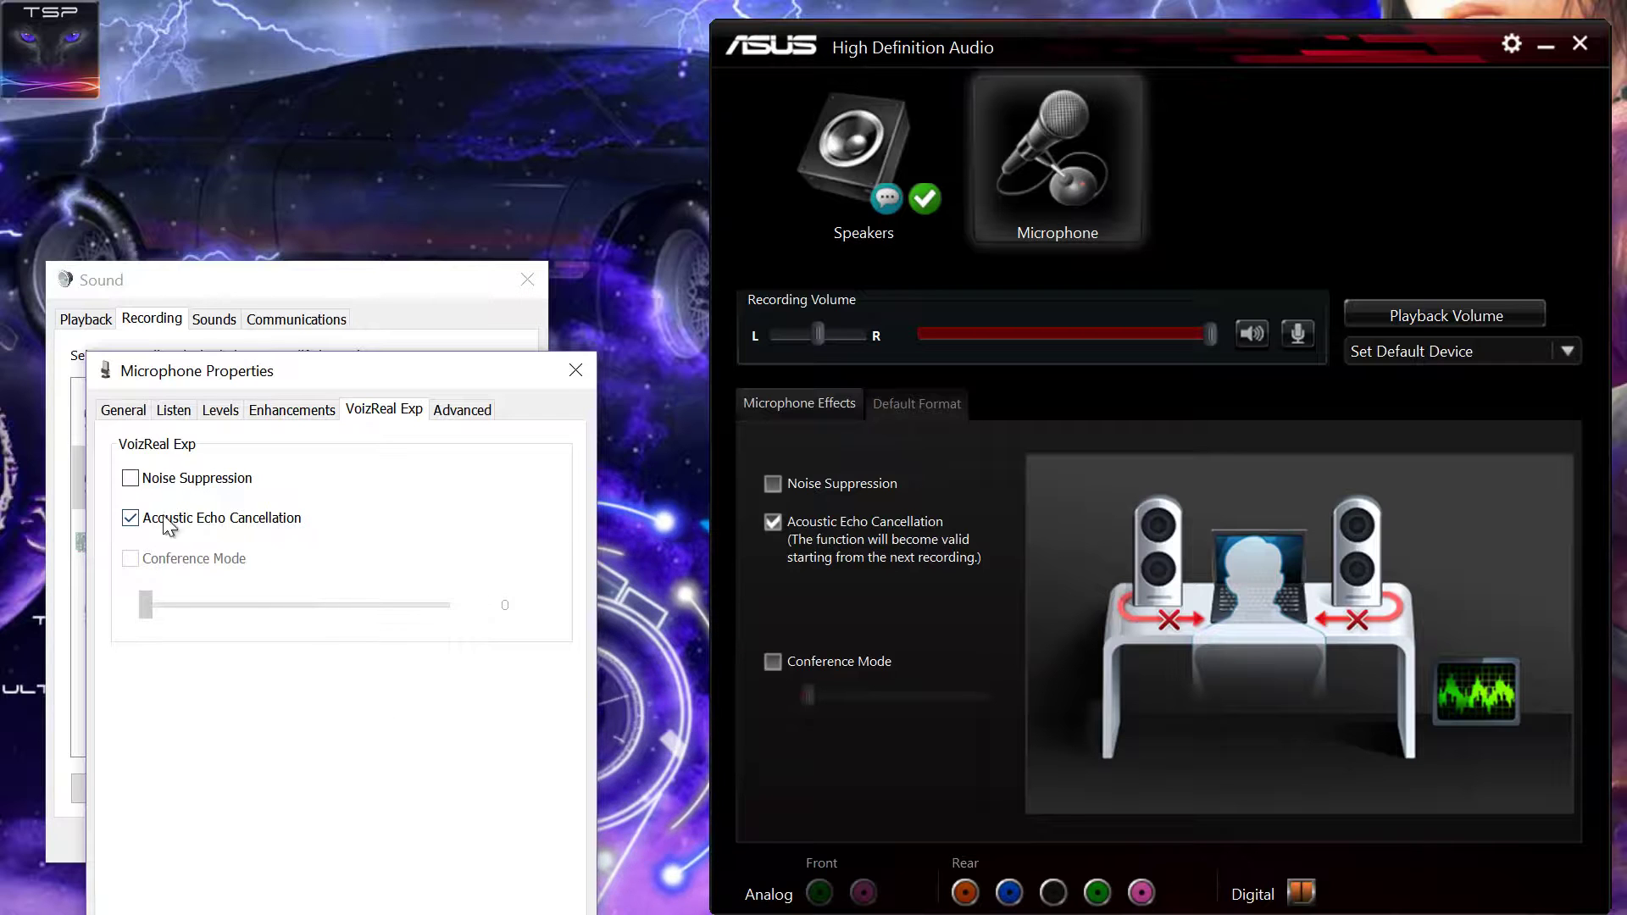
{"action": "left_click", "coordinate": [472, 410]}
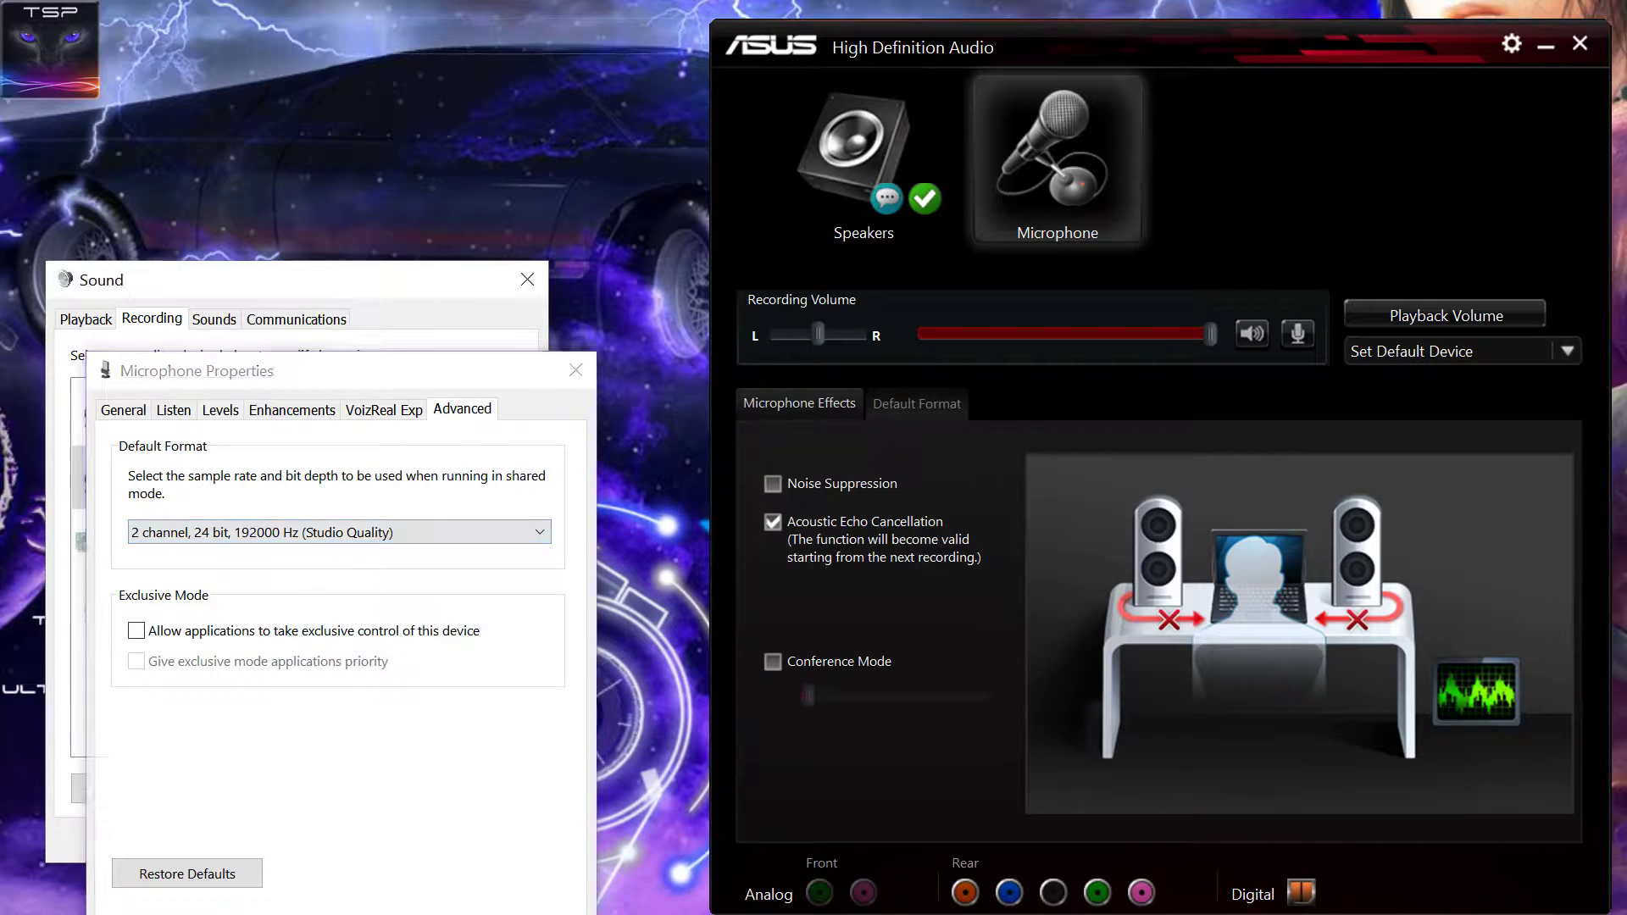
{"action": "key", "text": "Escape"}
{"action": "left_click", "coordinate": [1496, 353]}
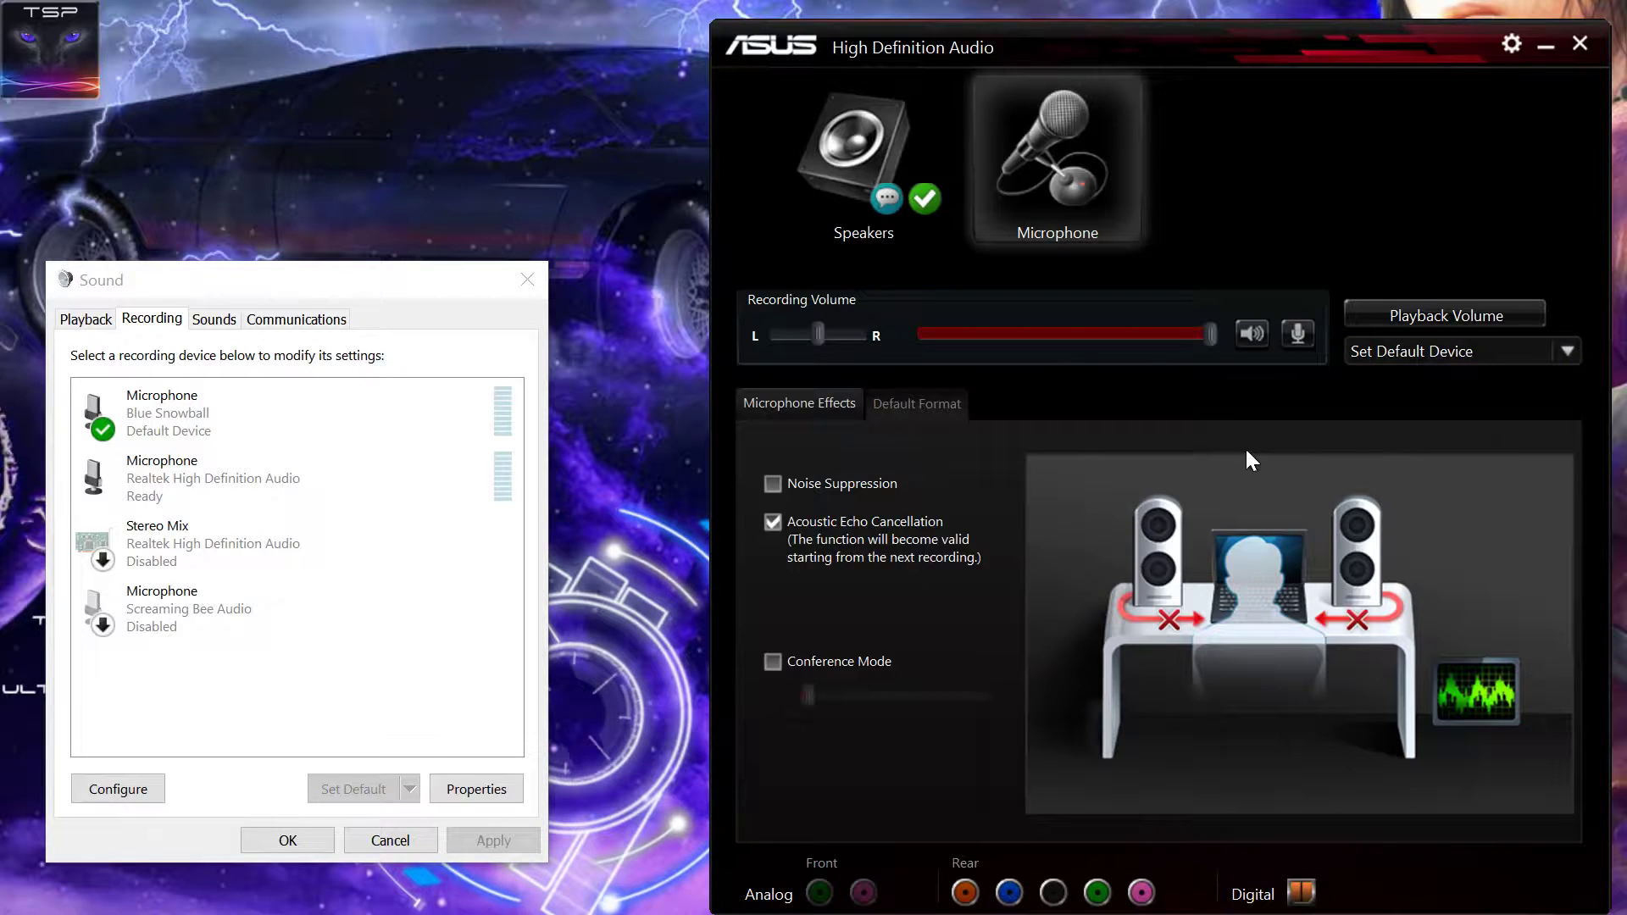
Step: On the Default Format page, browse the sample formats and keep 24Bits, 192000 Hz (Studio Quality)
{"action": "left_click", "coordinate": [954, 402]}
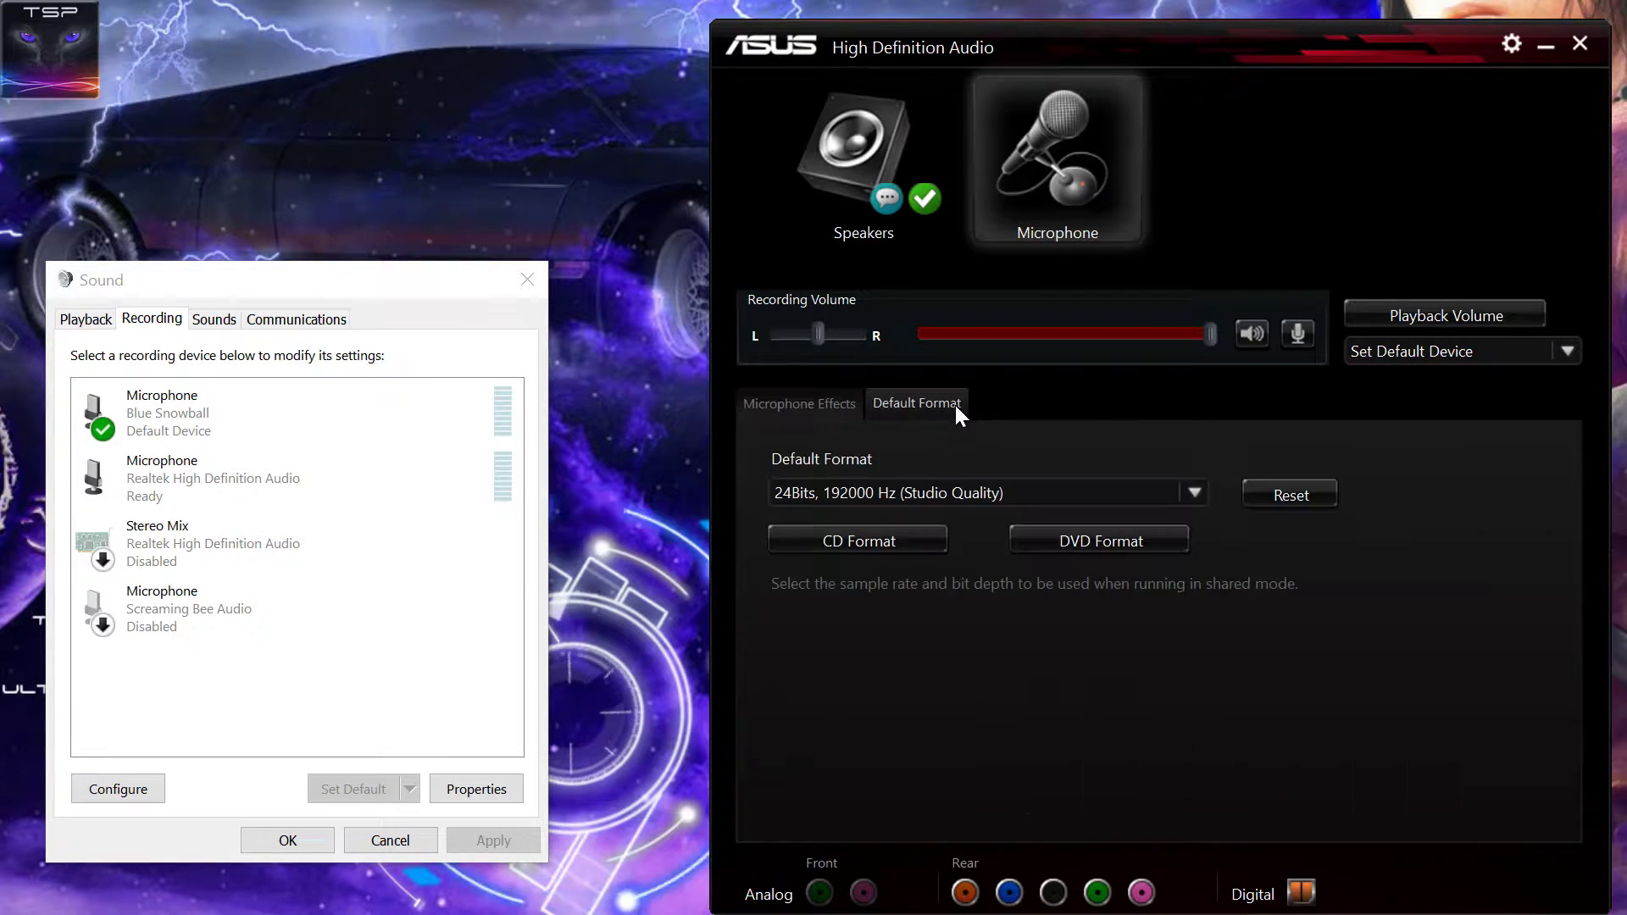
{"action": "left_click", "coordinate": [1096, 496]}
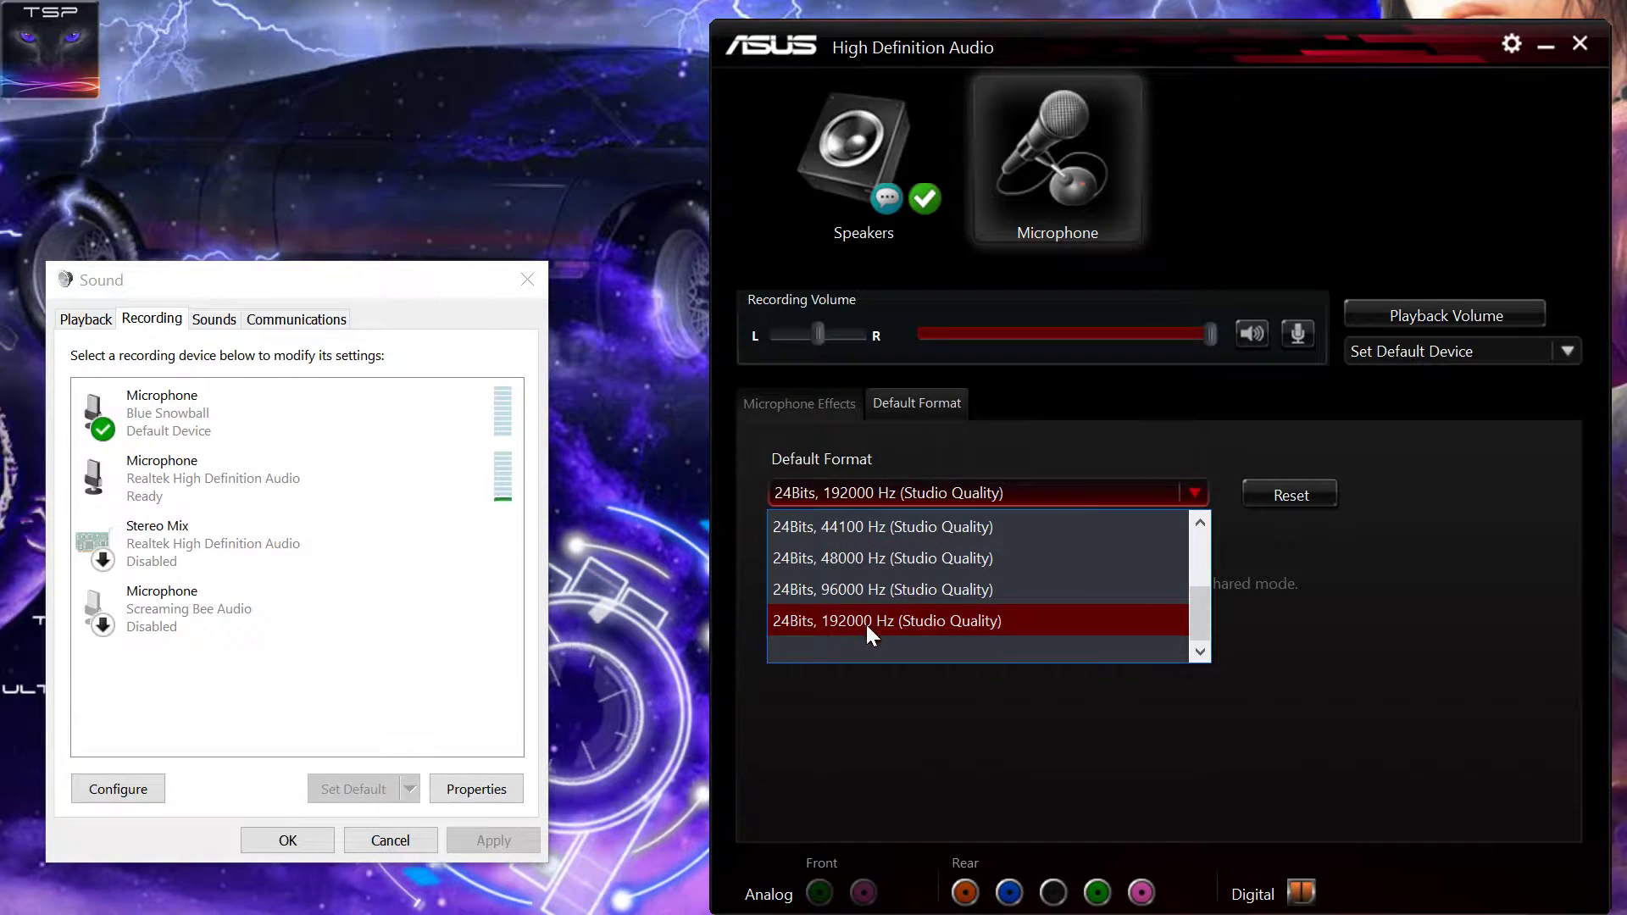
{"action": "left_click", "coordinate": [1403, 663]}
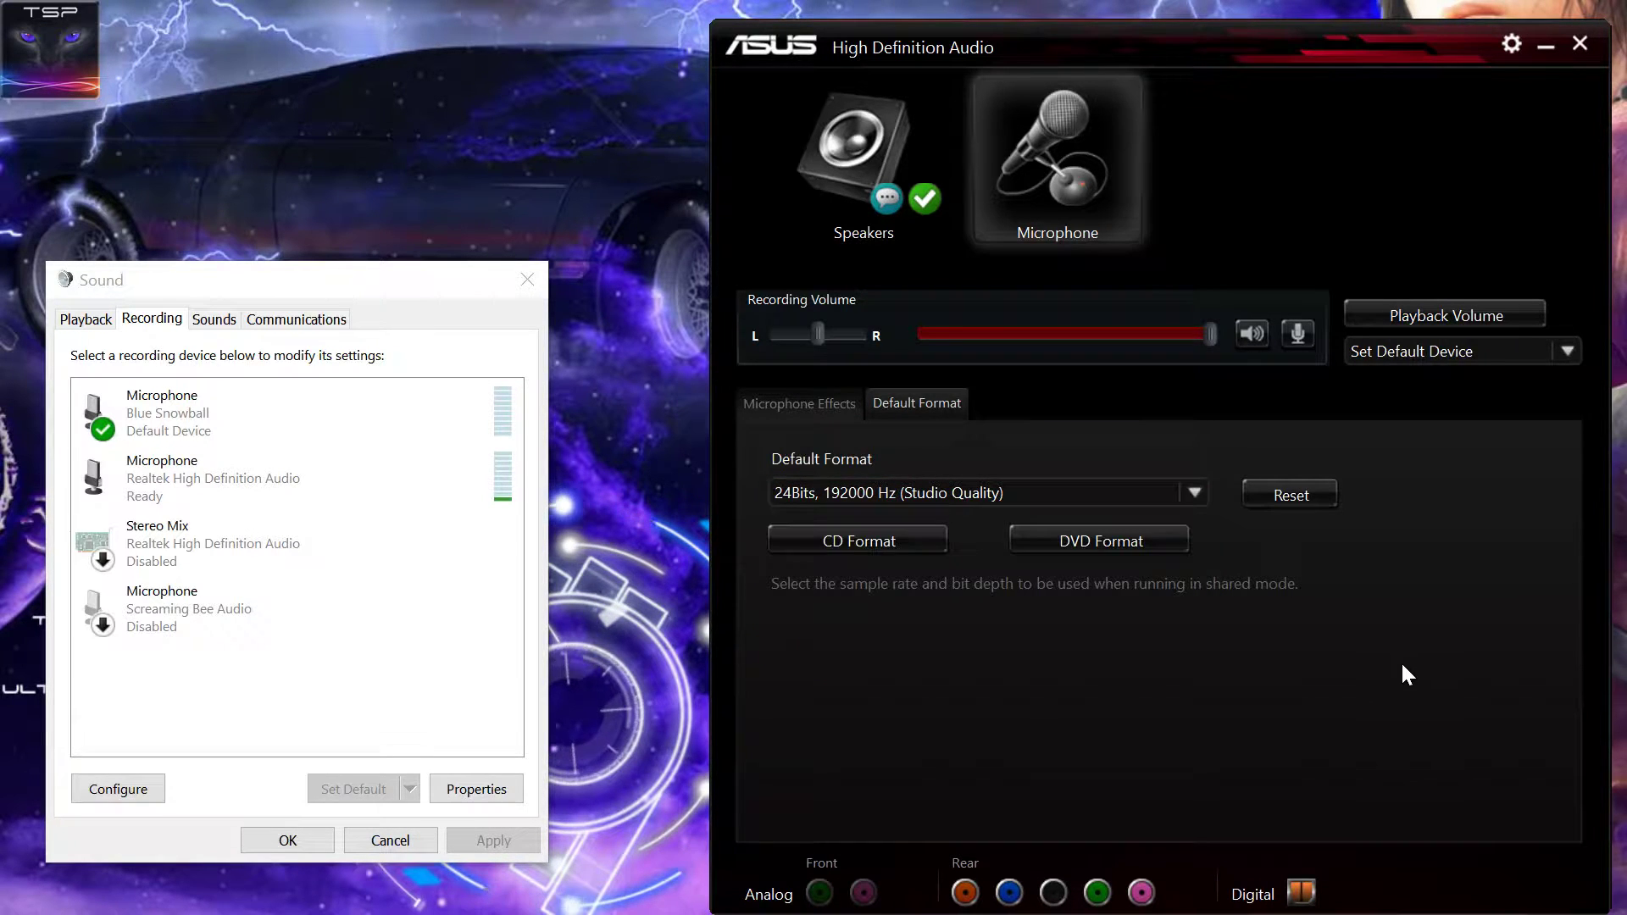
{"action": "left_click", "coordinate": [1178, 490]}
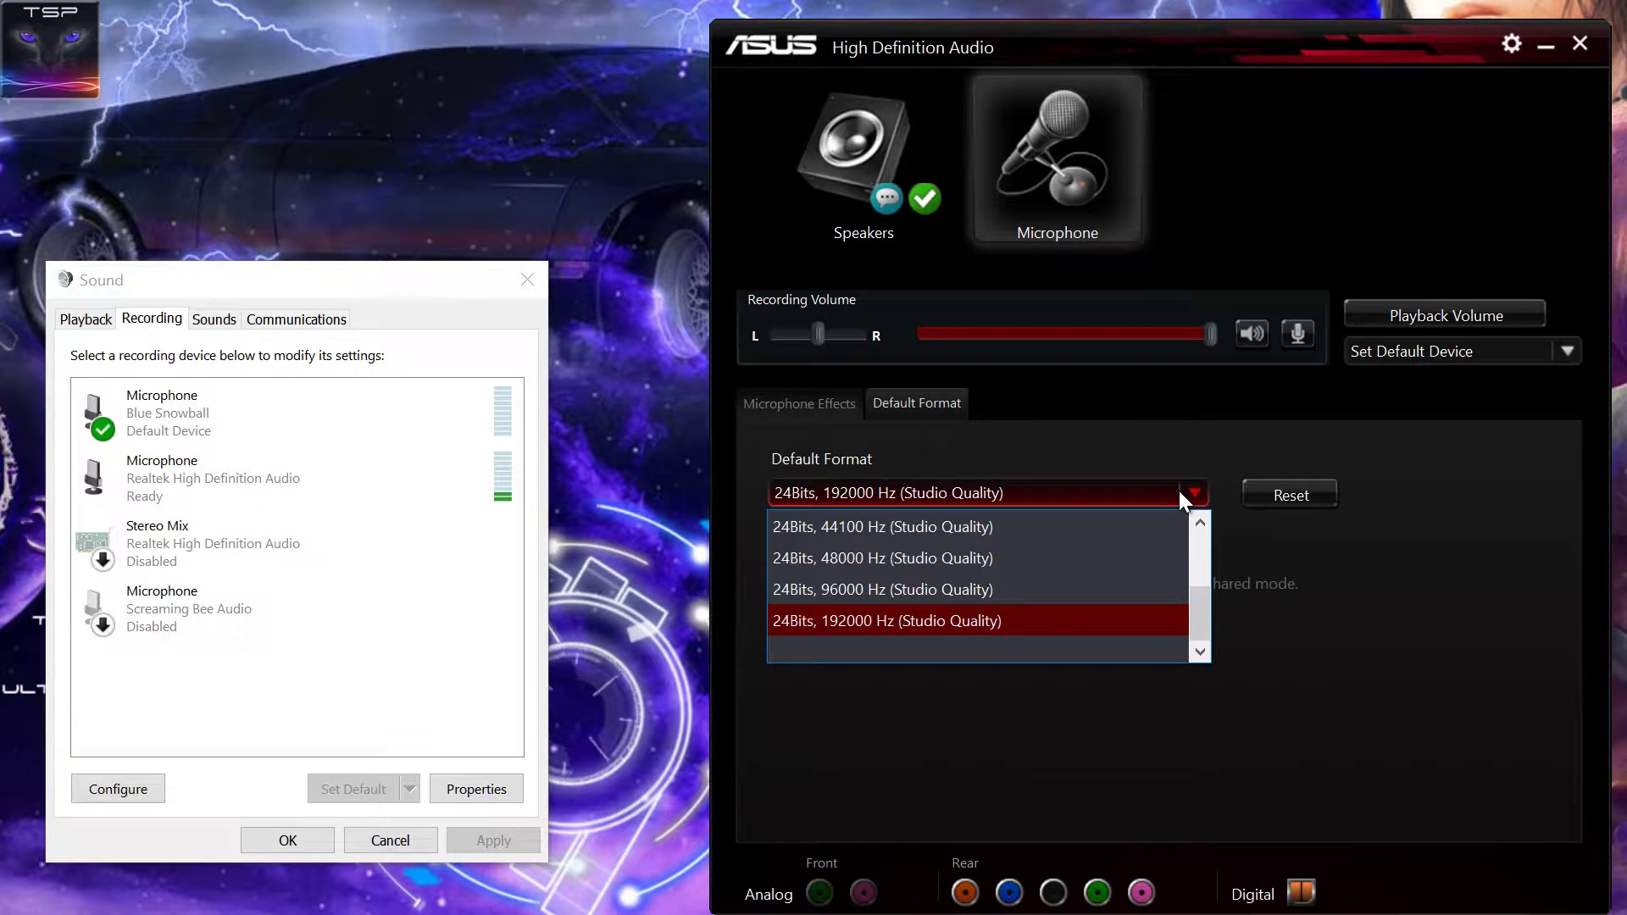
{"action": "scroll", "coordinate": [1173, 602], "scroll_direction": "up", "scroll_amount": 2}
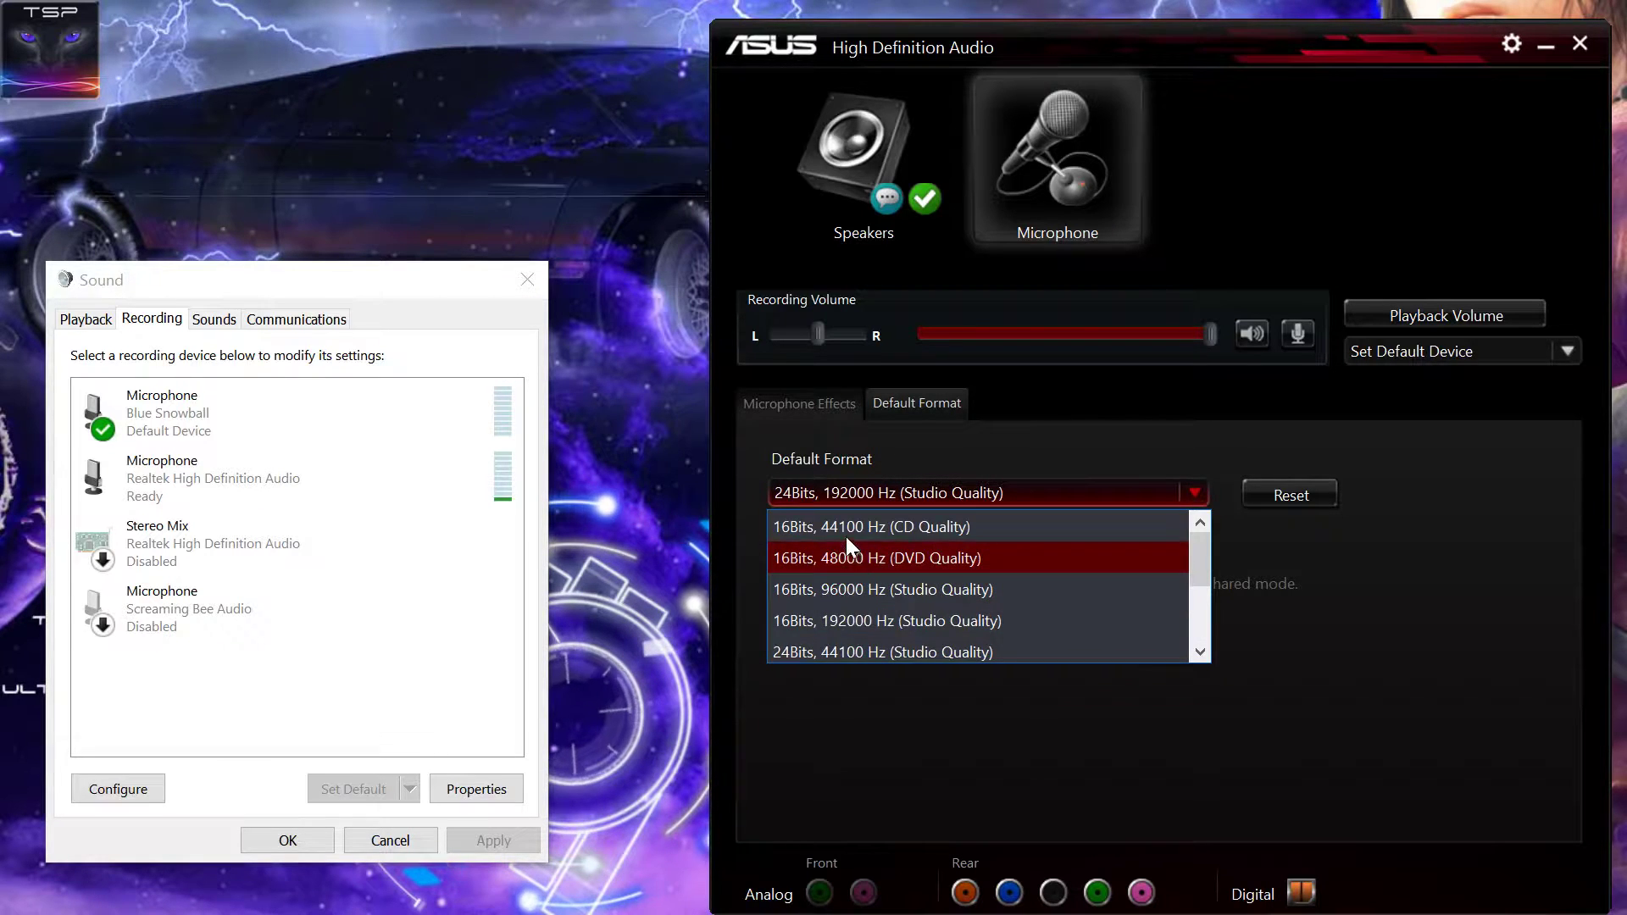
{"action": "scroll", "coordinate": [892, 553], "scroll_direction": "down", "scroll_amount": 1}
{"action": "scroll", "coordinate": [985, 585], "scroll_direction": "down", "scroll_amount": 1}
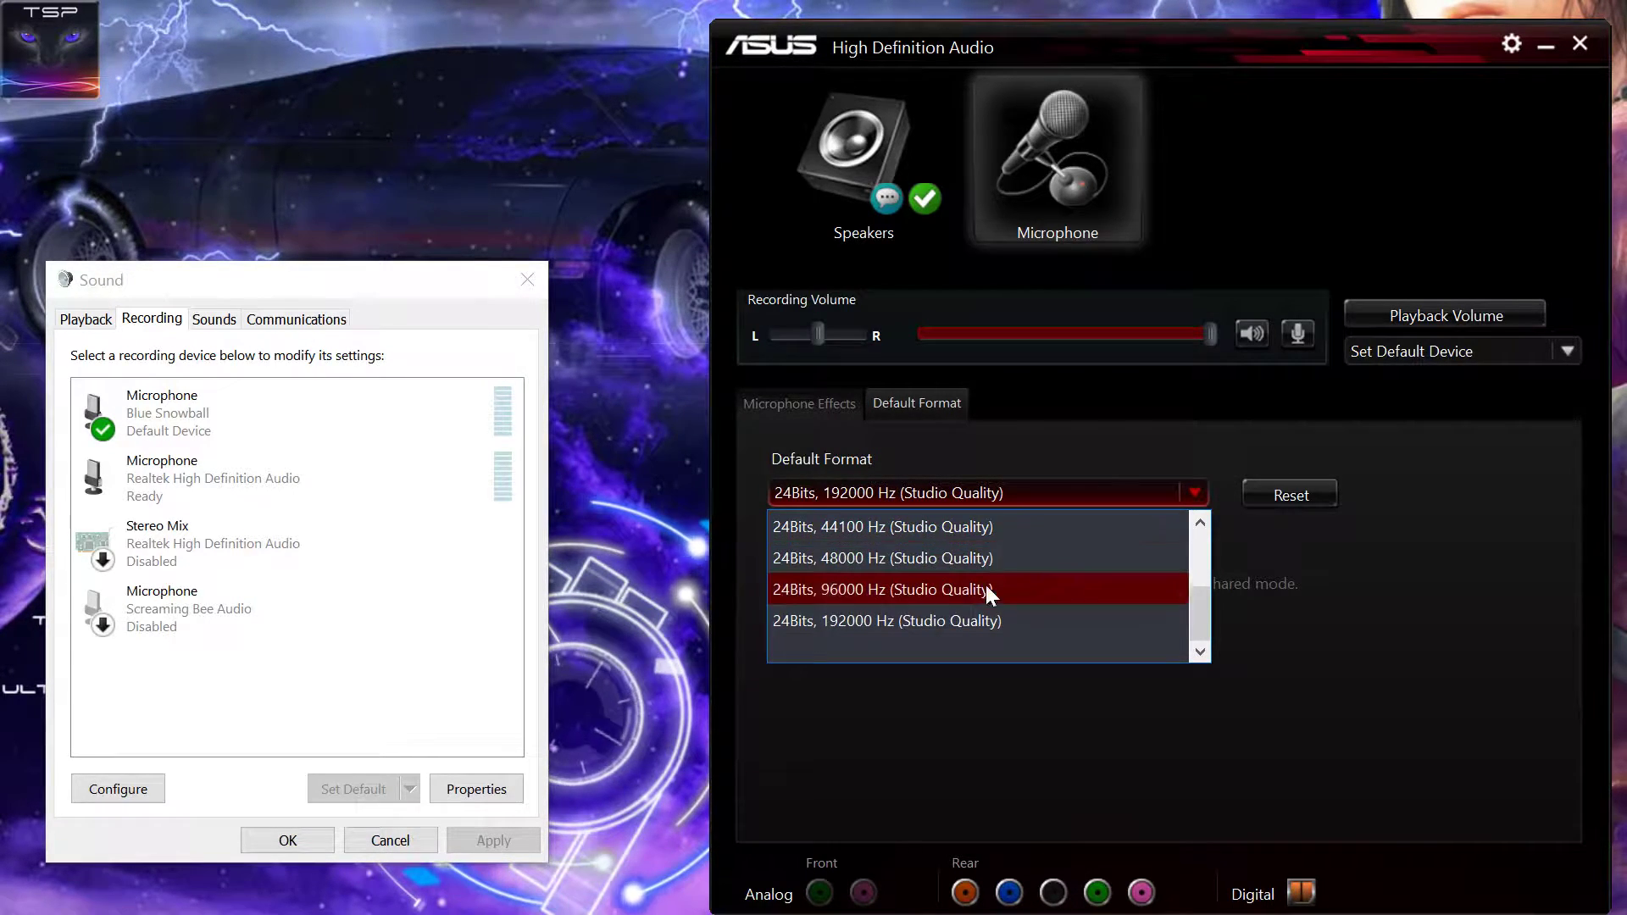
{"action": "scroll", "coordinate": [990, 602], "scroll_direction": "up", "scroll_amount": 2}
{"action": "scroll", "coordinate": [984, 585], "scroll_direction": "down", "scroll_amount": 2}
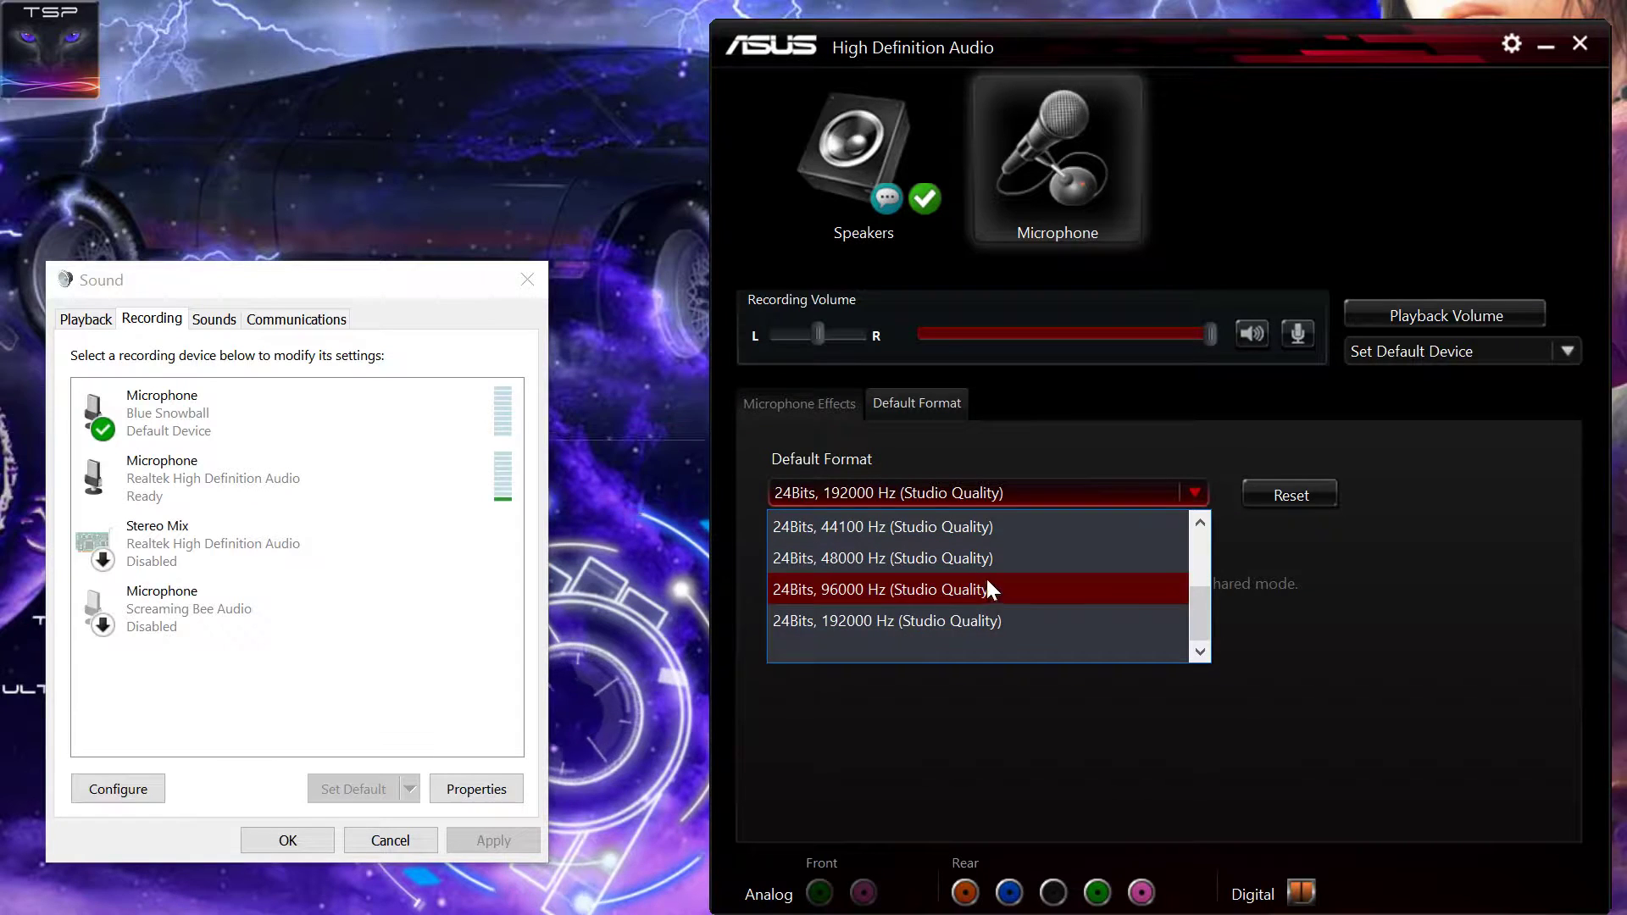
{"action": "left_click", "coordinate": [1473, 767]}
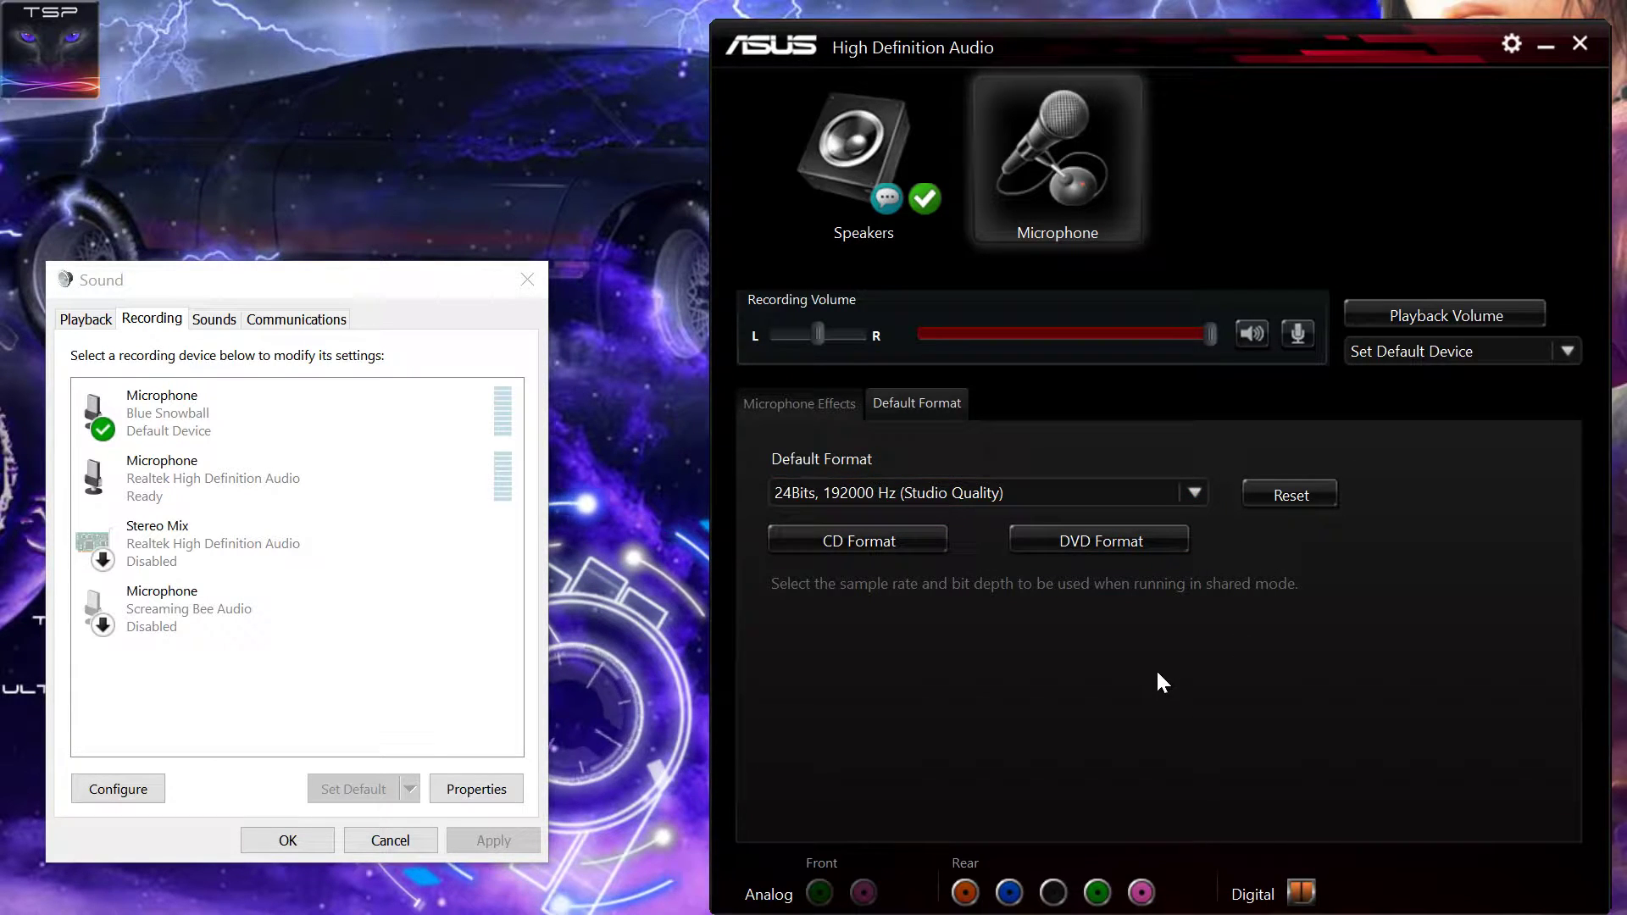
Step: Switch back to the Microphone Effects page and move the Sound window higher on screen
{"action": "left_click", "coordinate": [766, 411]}
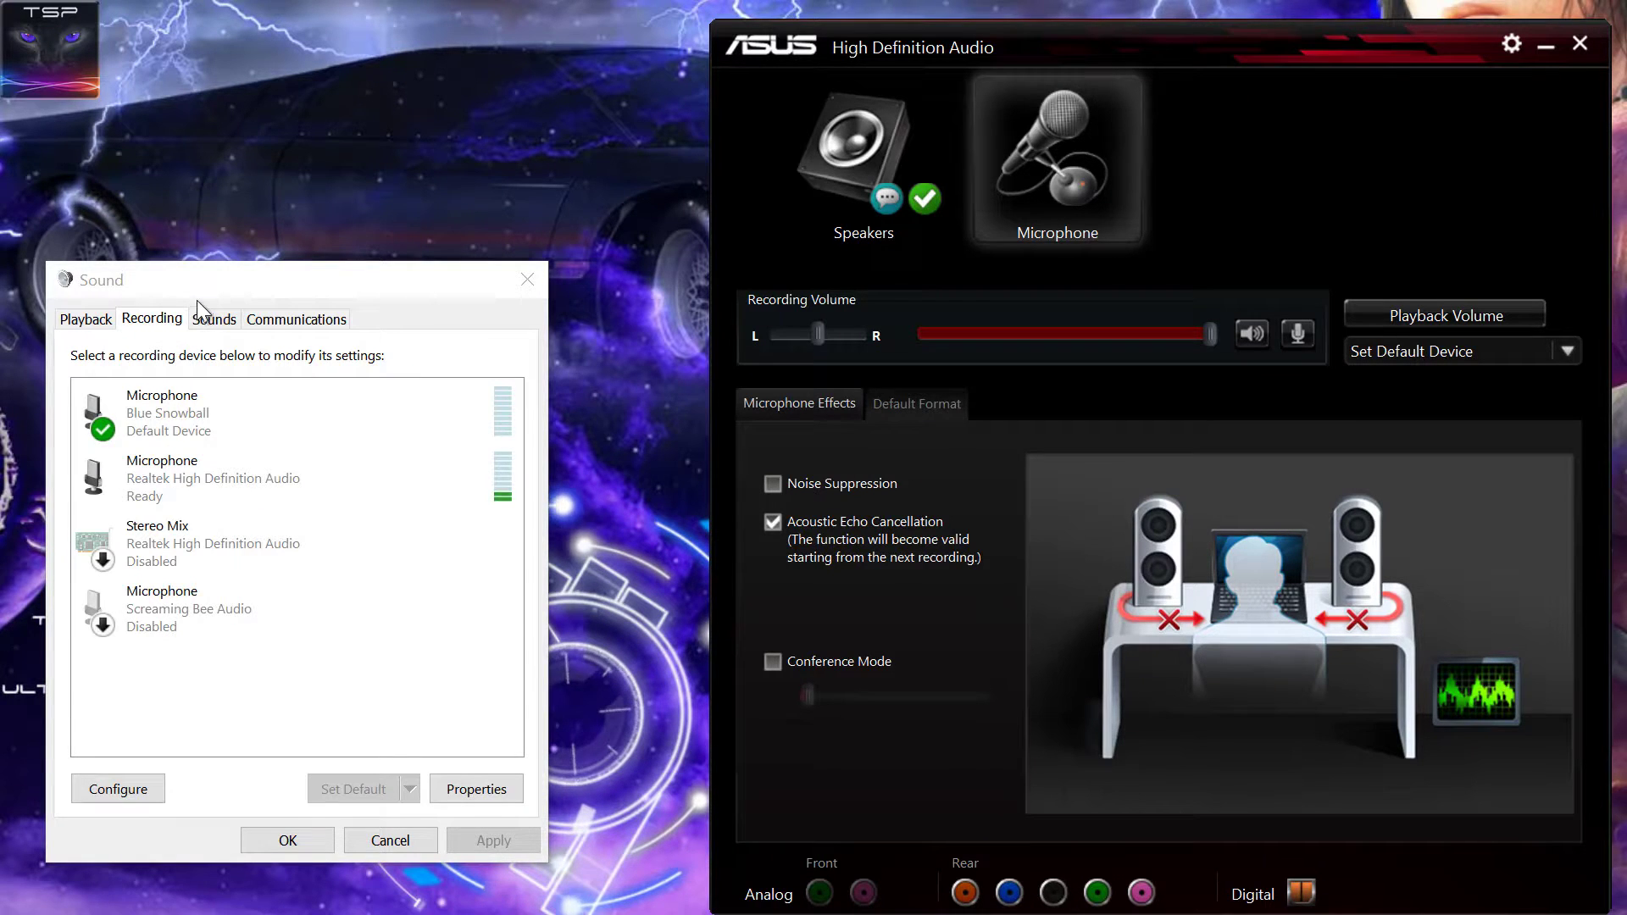
{"action": "left_click_drag", "start_coordinate": [197, 300], "coordinate": [257, 228]}
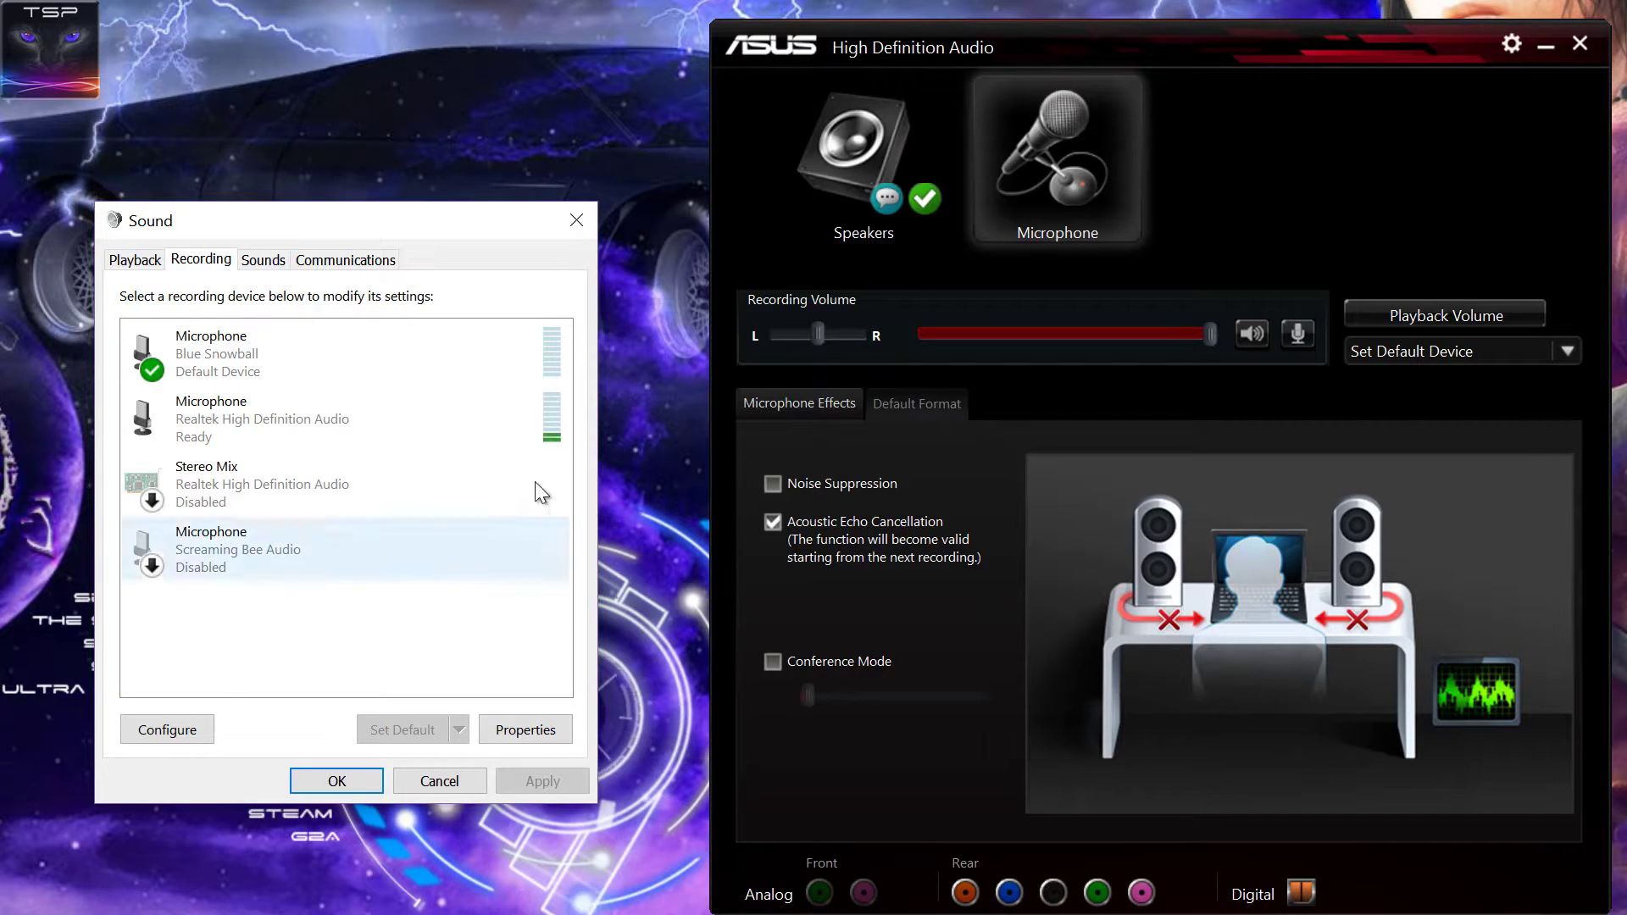
{"action": "left_click_drag", "start_coordinate": [390, 219], "coordinate": [384, 65]}
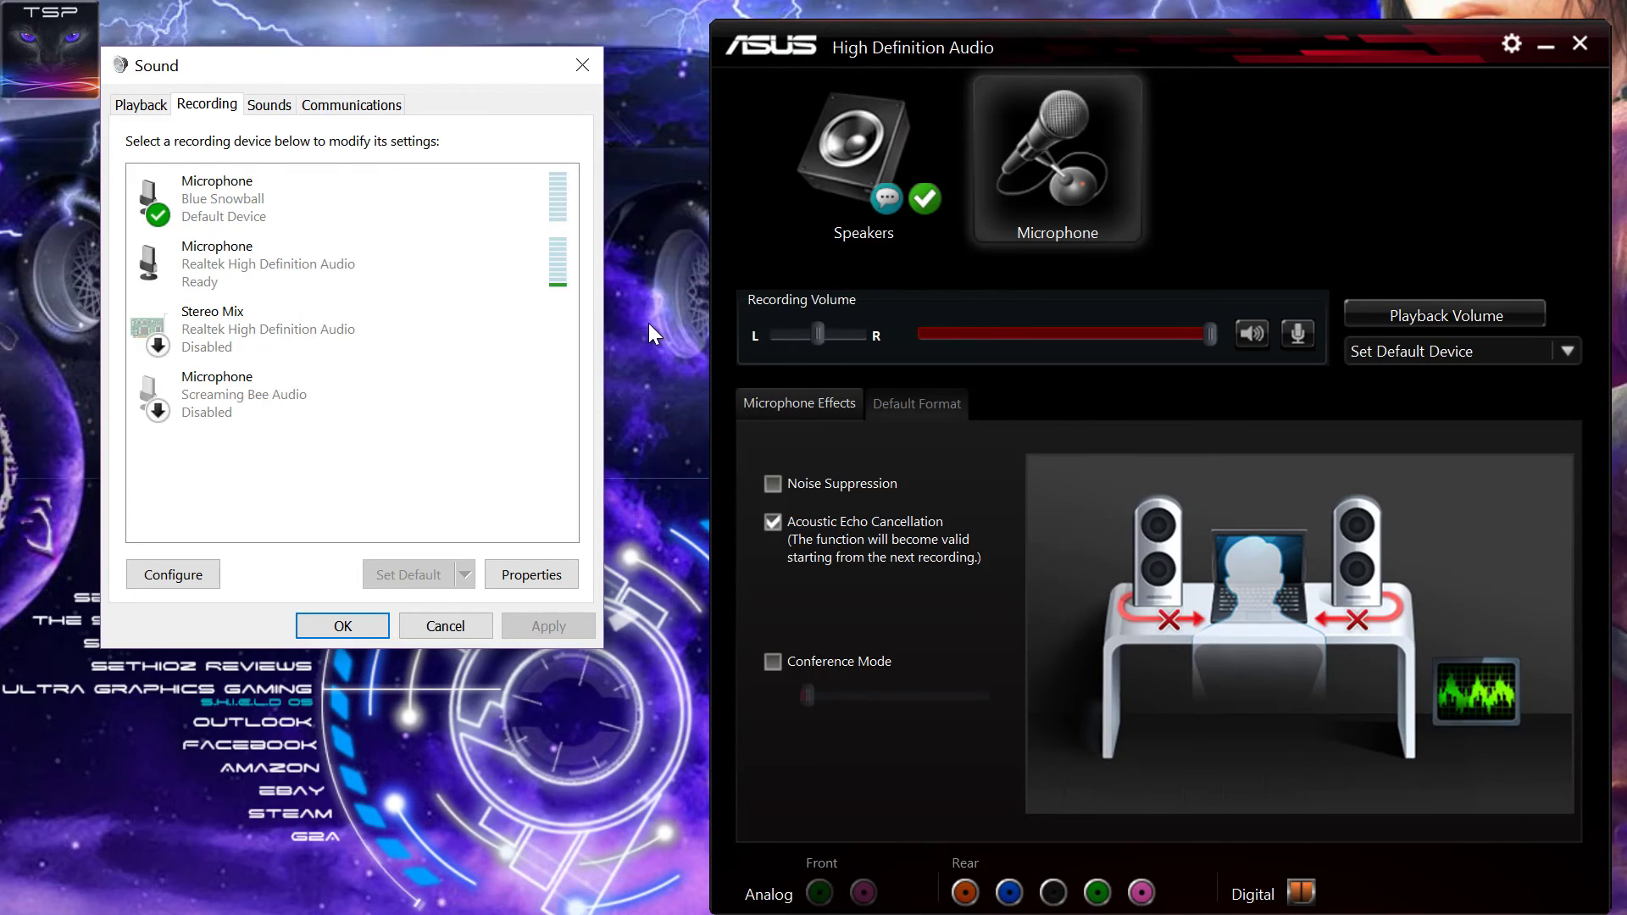
{"action": "left_click_drag", "start_coordinate": [316, 66], "coordinate": [344, 118]}
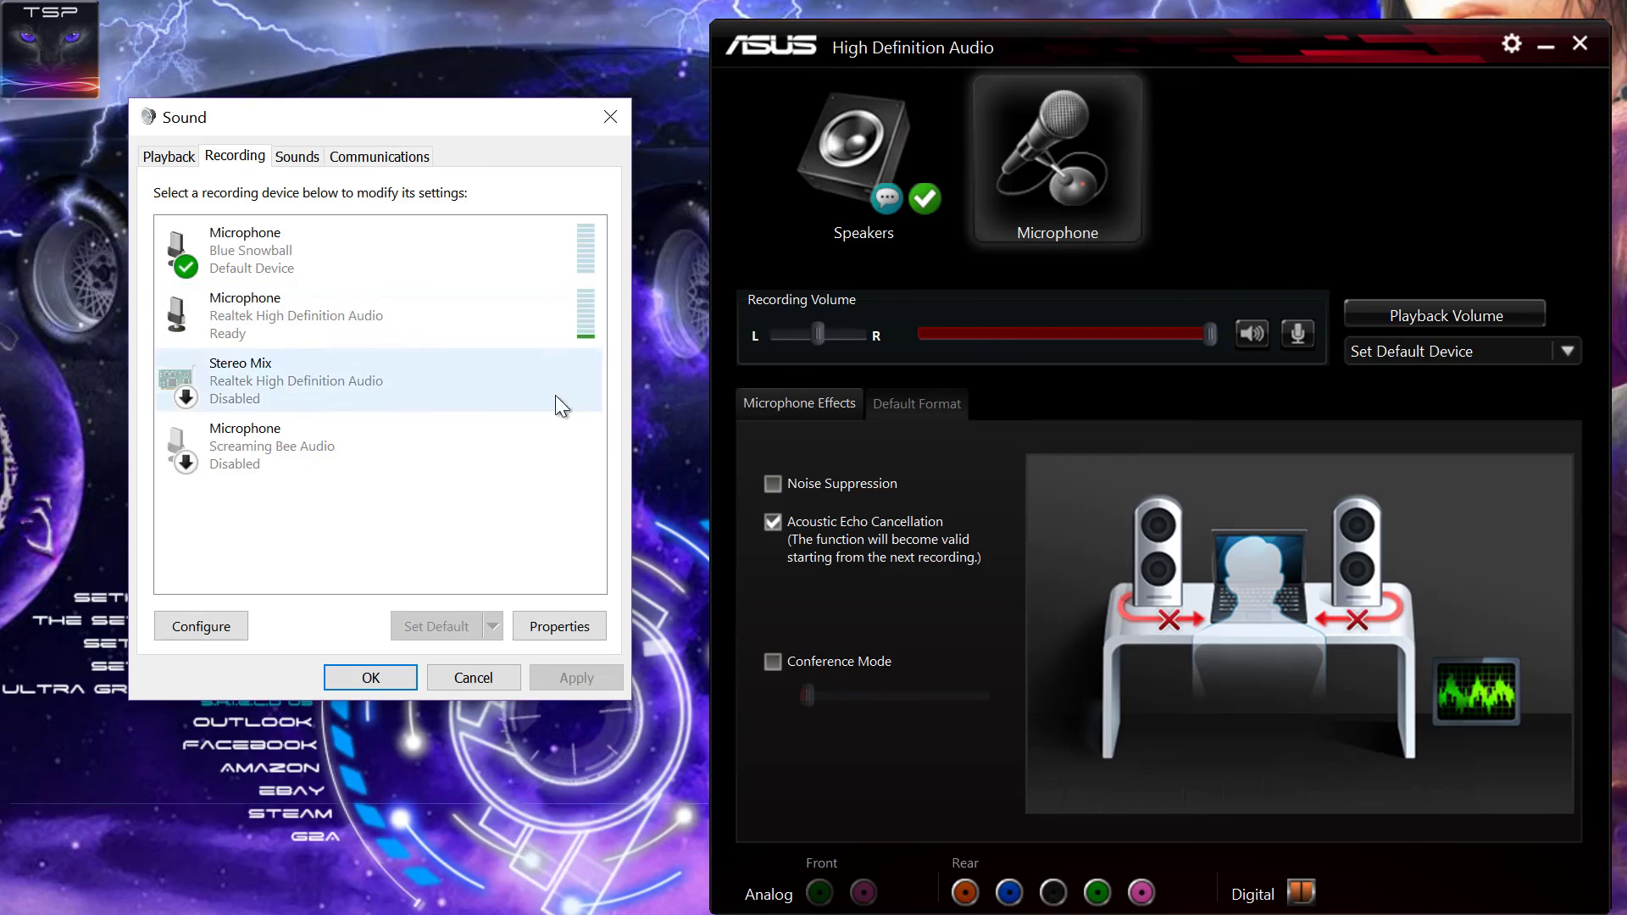